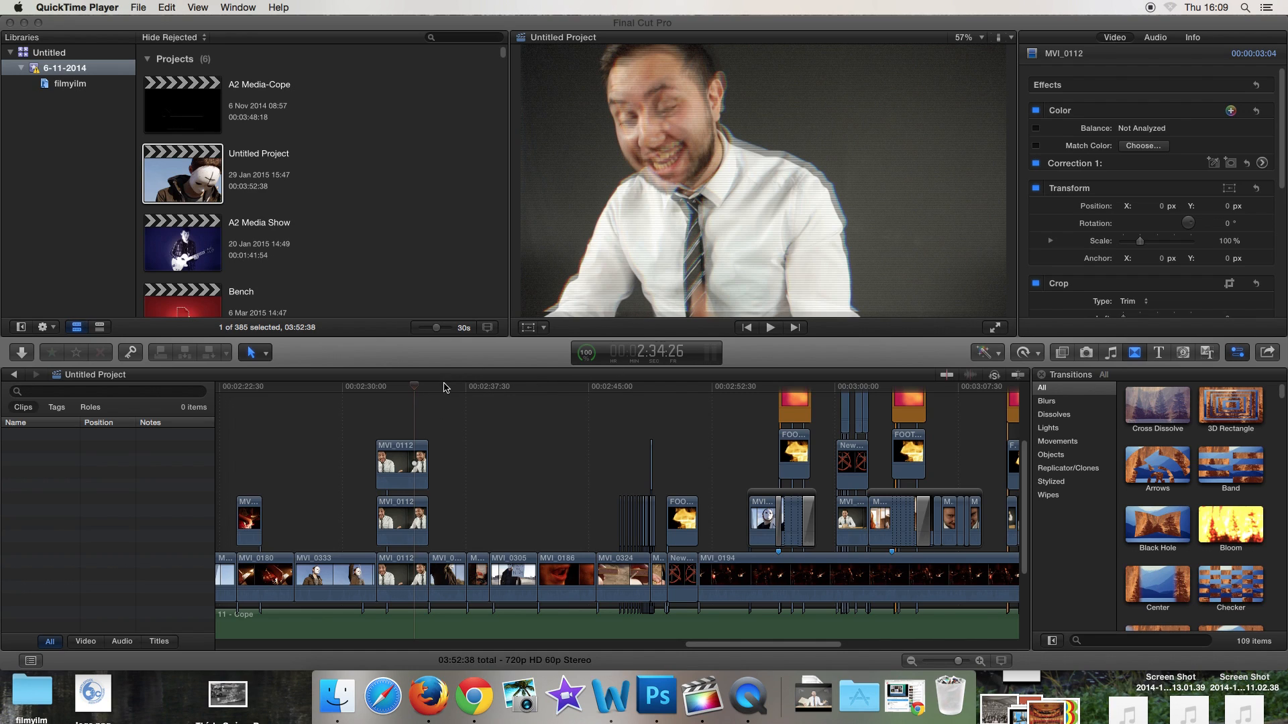
Move the short MVI_0243 clip between MVI_0332 and MVI_0305 out of the primary storyline so it sits above as a connected clip.
click(414, 389)
drag(419, 390, 357, 410)
click(328, 578)
click(403, 577)
click(467, 575)
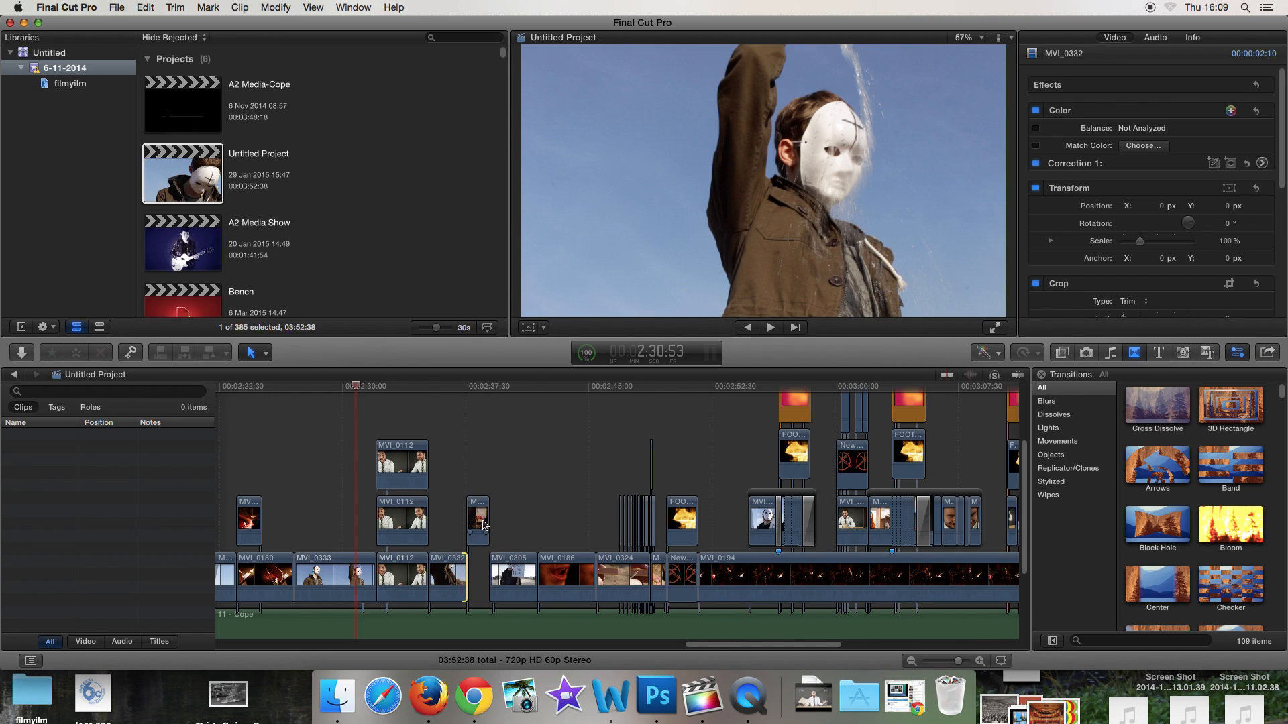
click(481, 531)
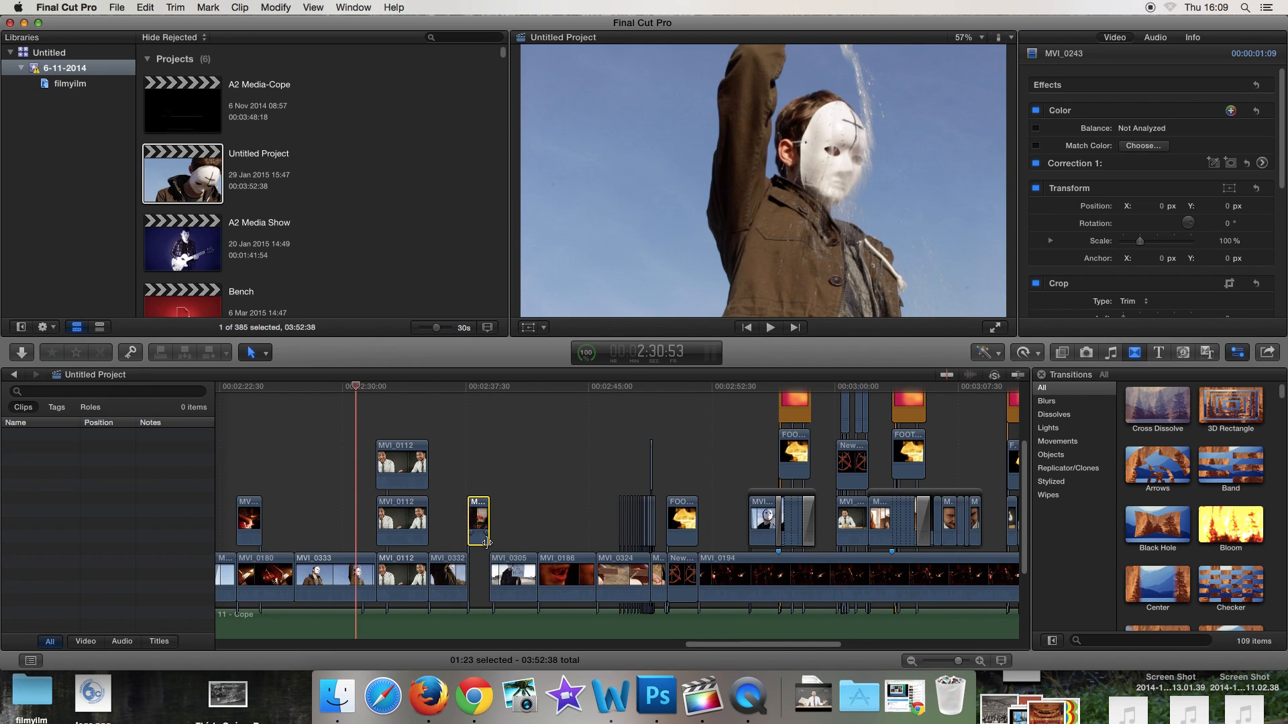
drag(467, 561, 488, 529)
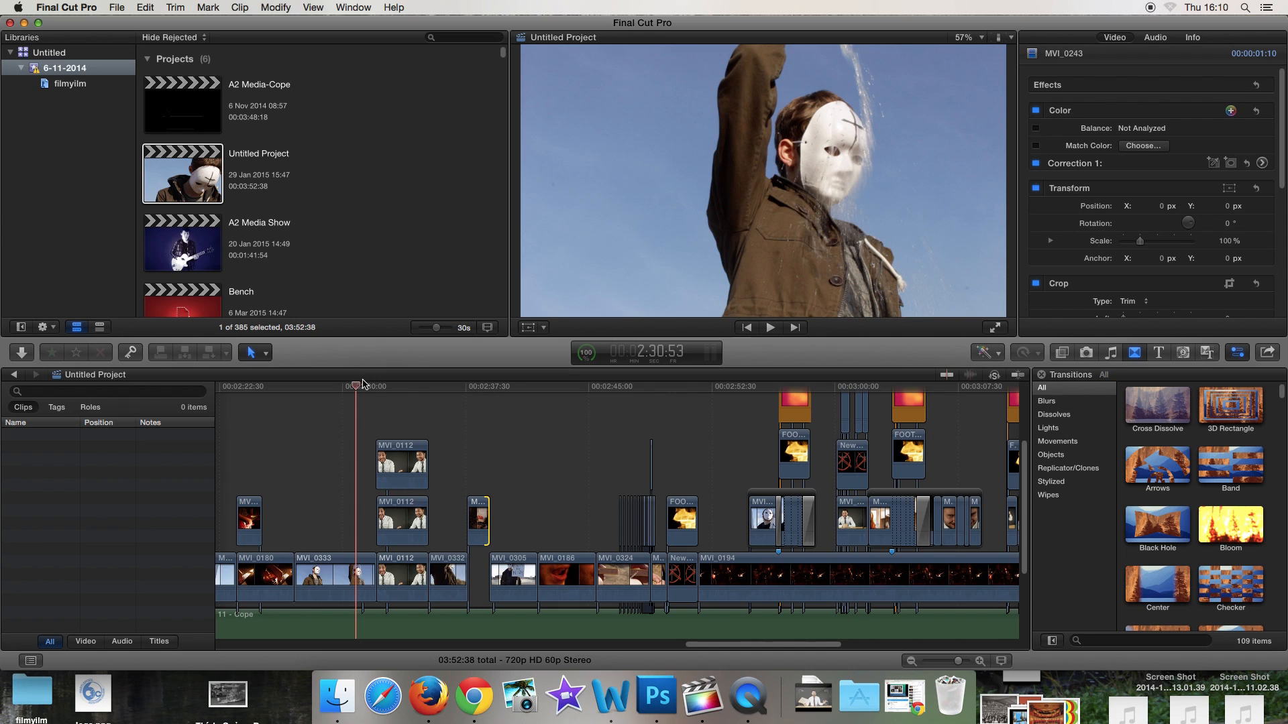
Preview the footage from about 2:30 to 2:45 and inspect the 11 - Cope audio clip beneath the video.
drag(360, 390, 461, 421)
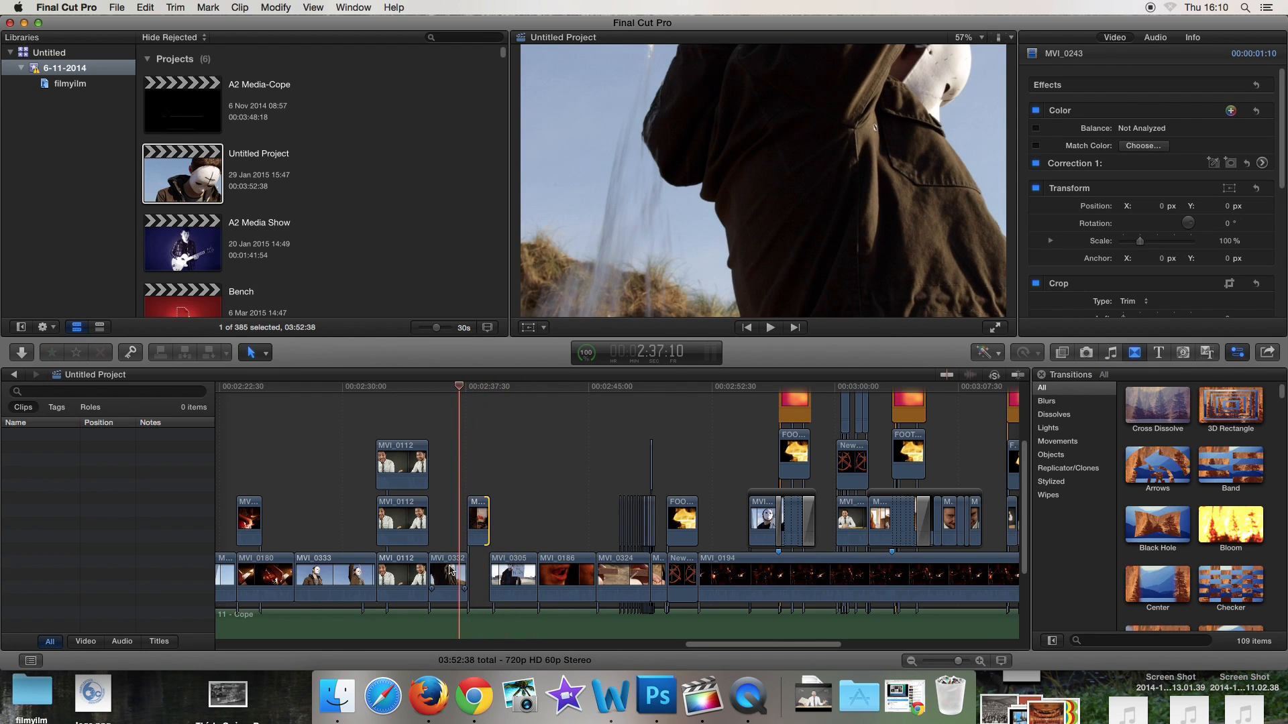
drag(459, 390, 590, 457)
scroll(590, 456, down, 3)
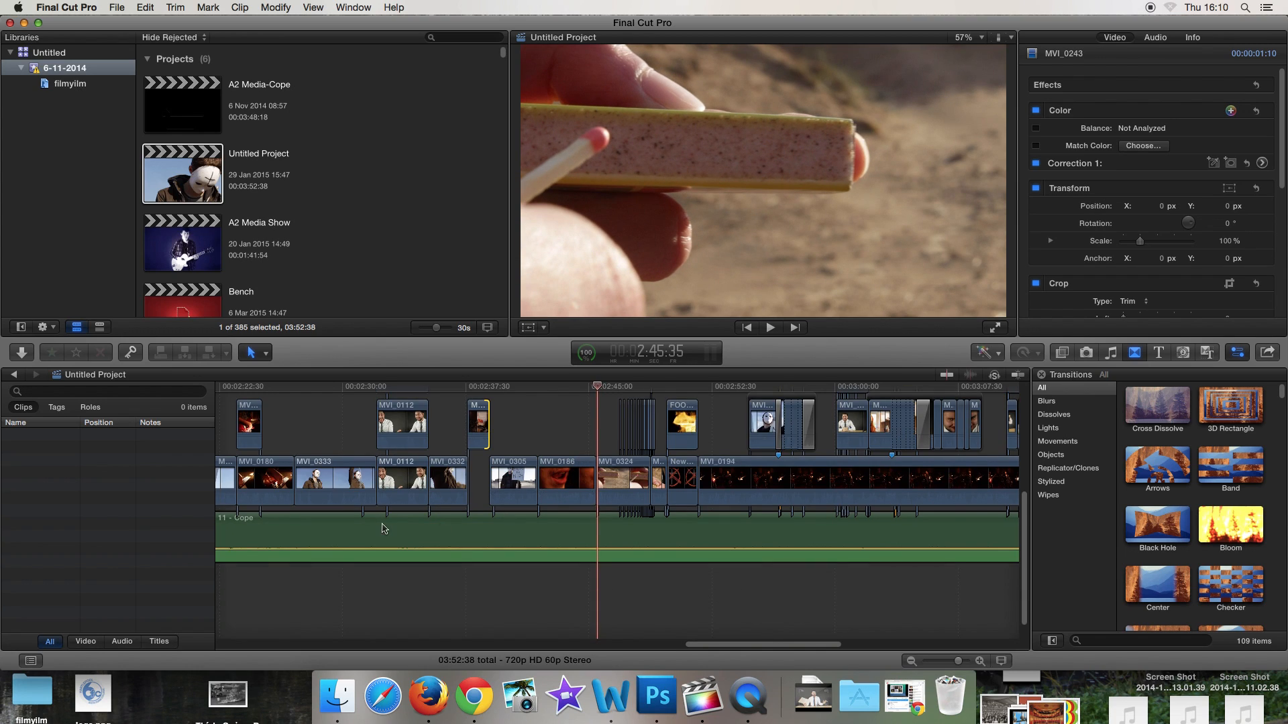
click(319, 534)
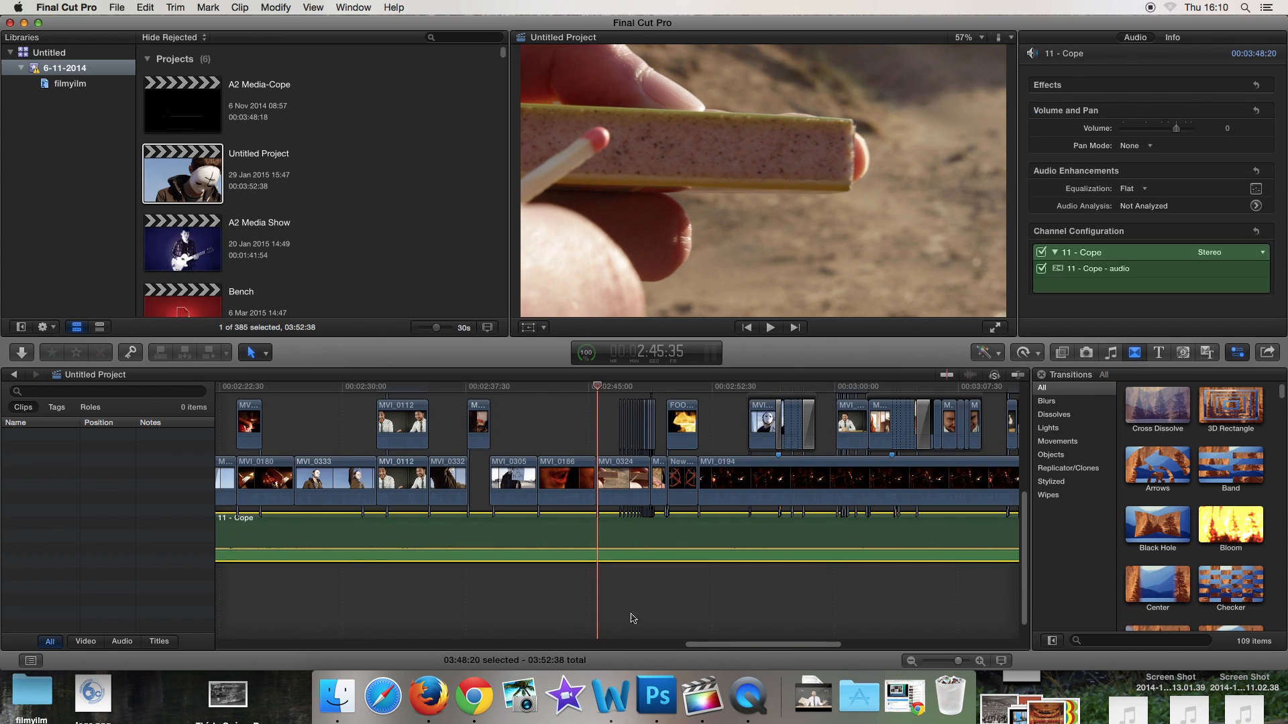
Go back to the opening half minute of the timeline and inspect the effects applied to the MVI_0108 clip.
drag(751, 645, 511, 645)
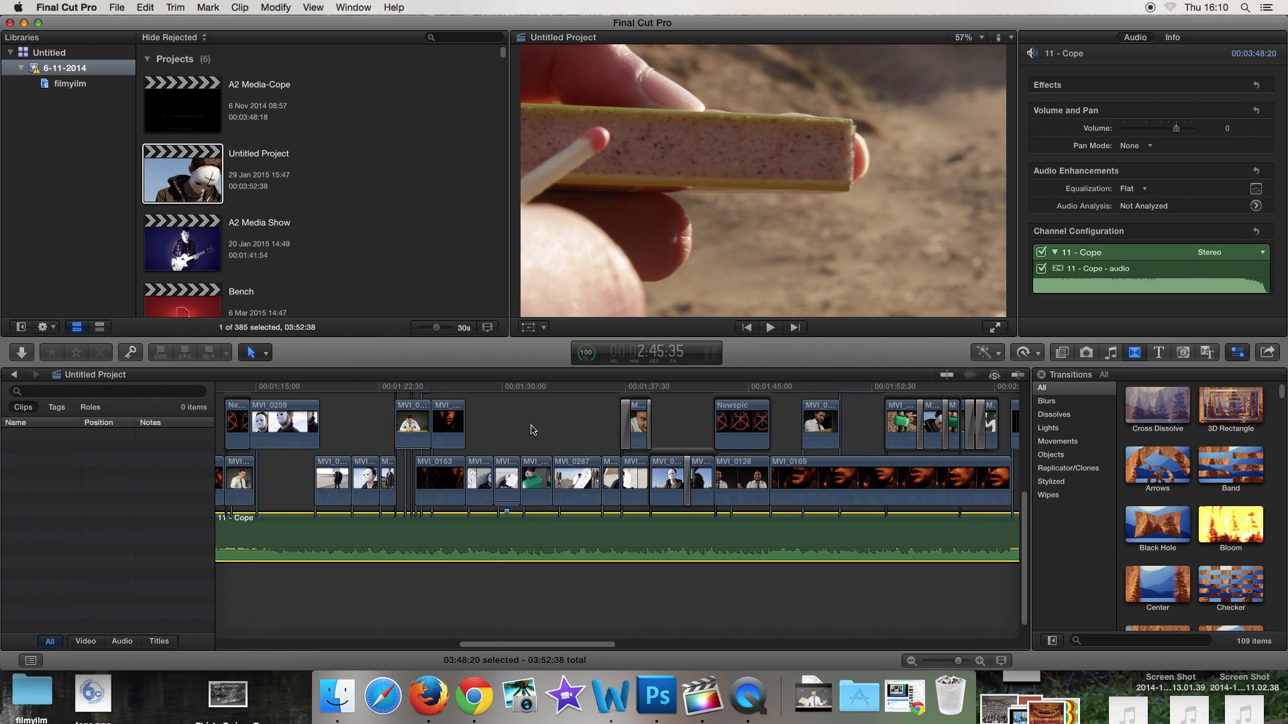
scroll(530, 432, up, 5)
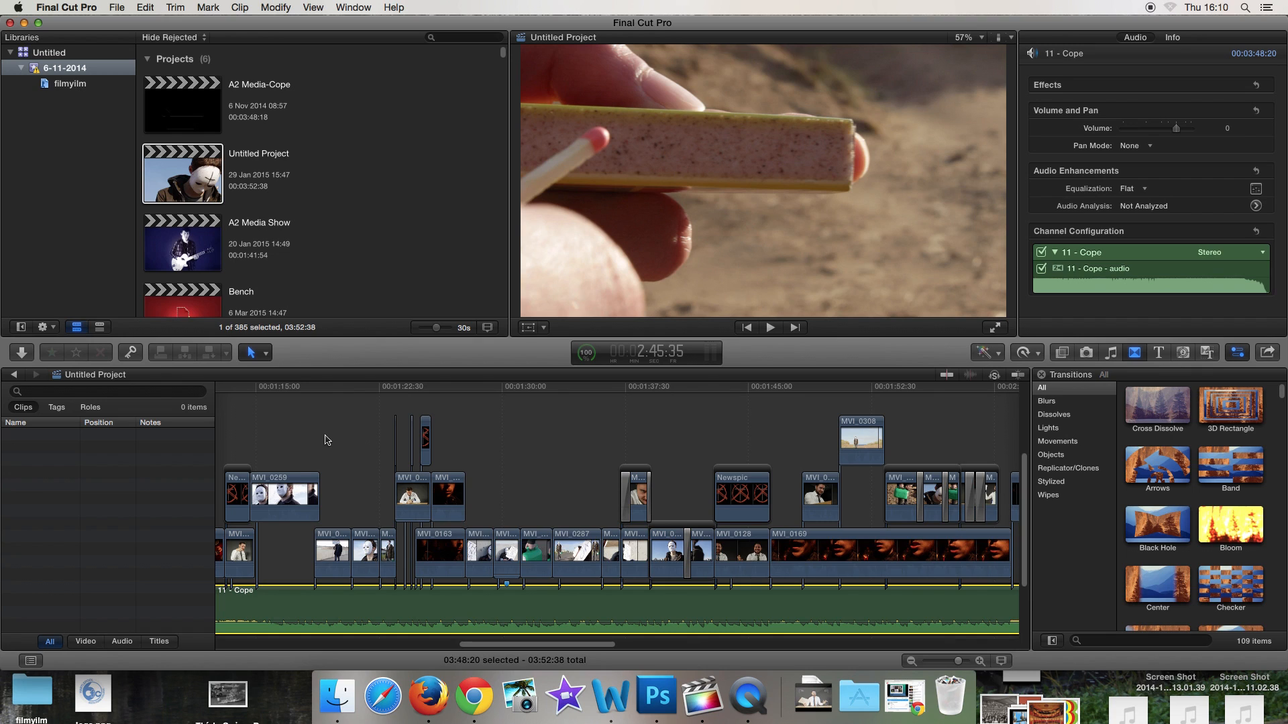
scroll(322, 449, left, 6)
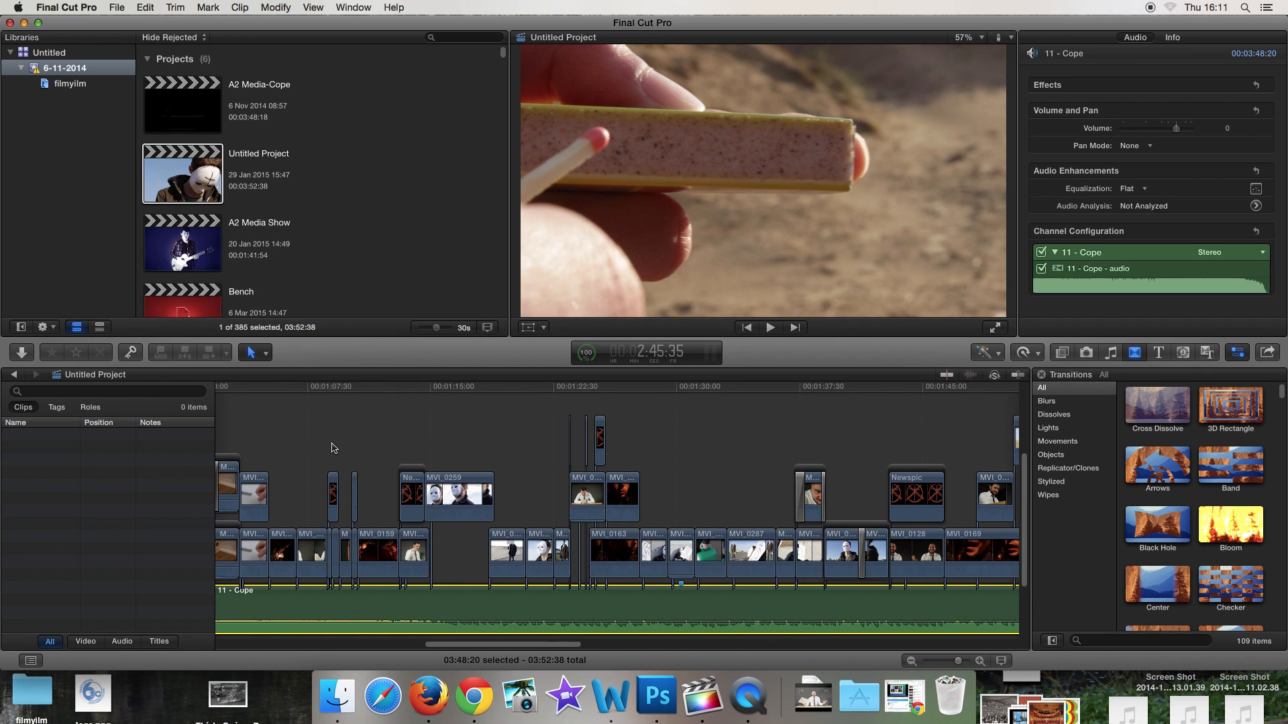
scroll(334, 448, right, 4)
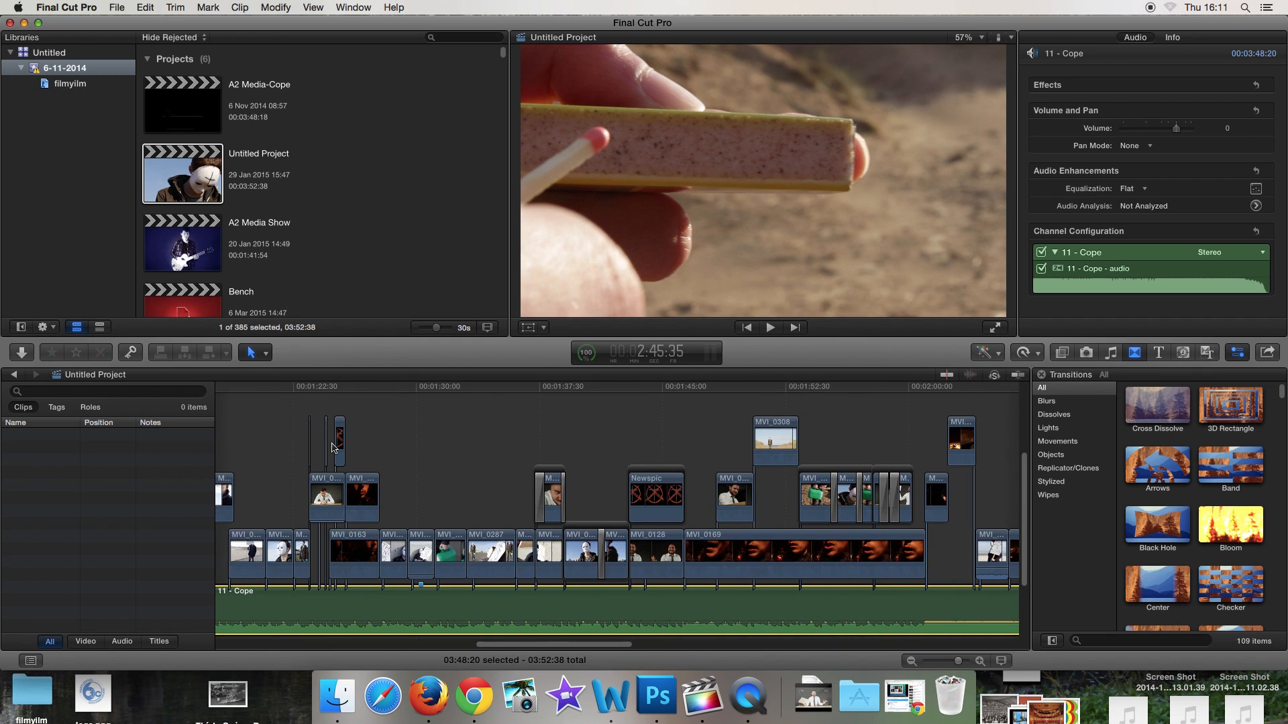
scroll(334, 448, left, 12)
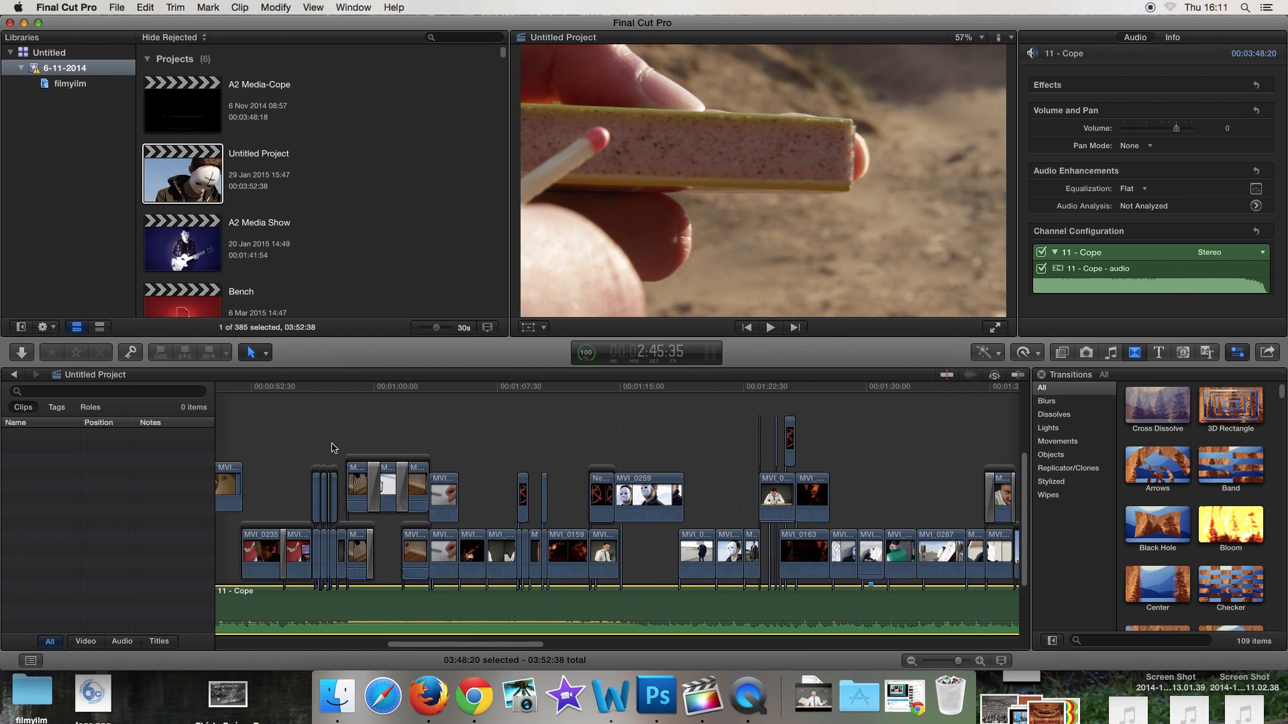
scroll(334, 448, left, 10)
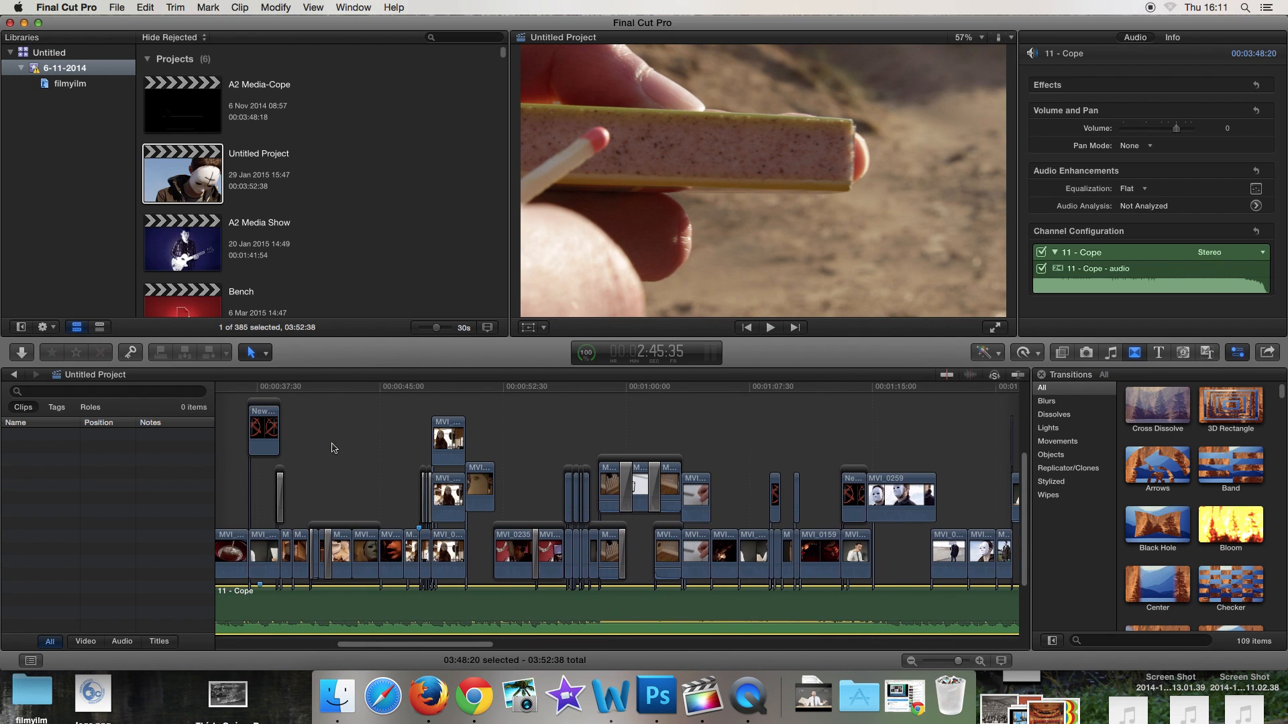
scroll(333, 448, left, 10)
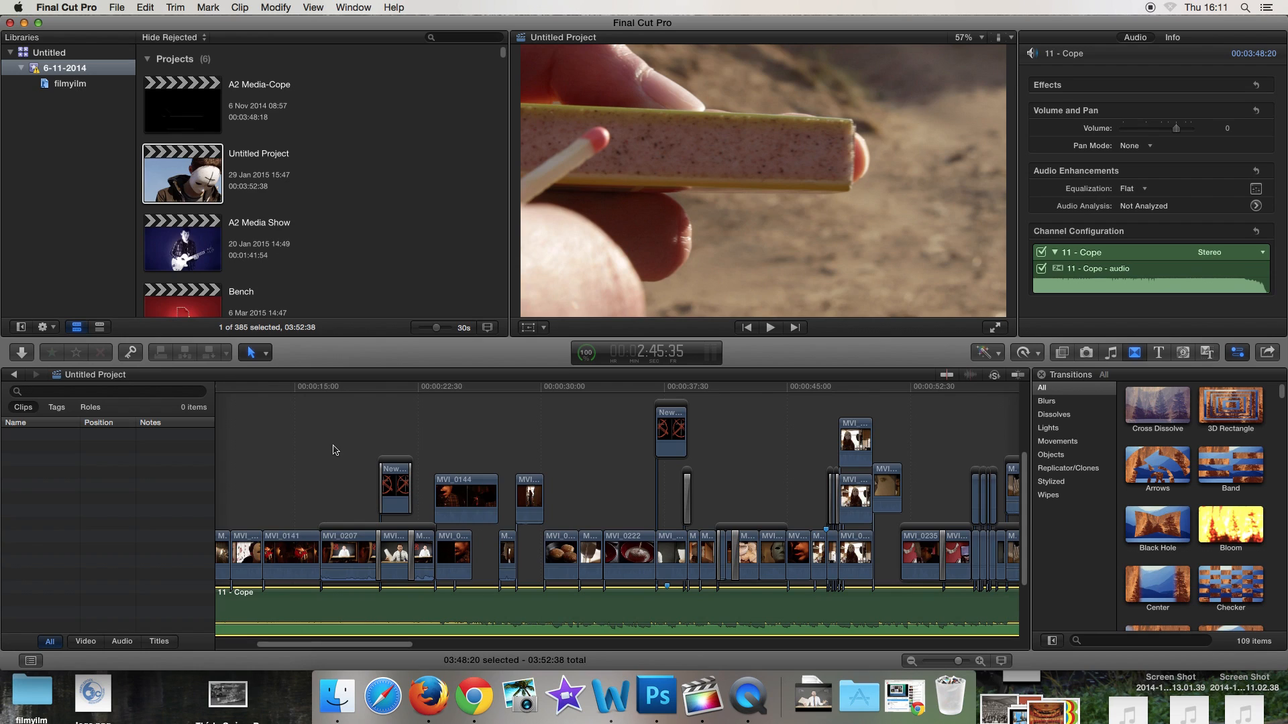
click(385, 550)
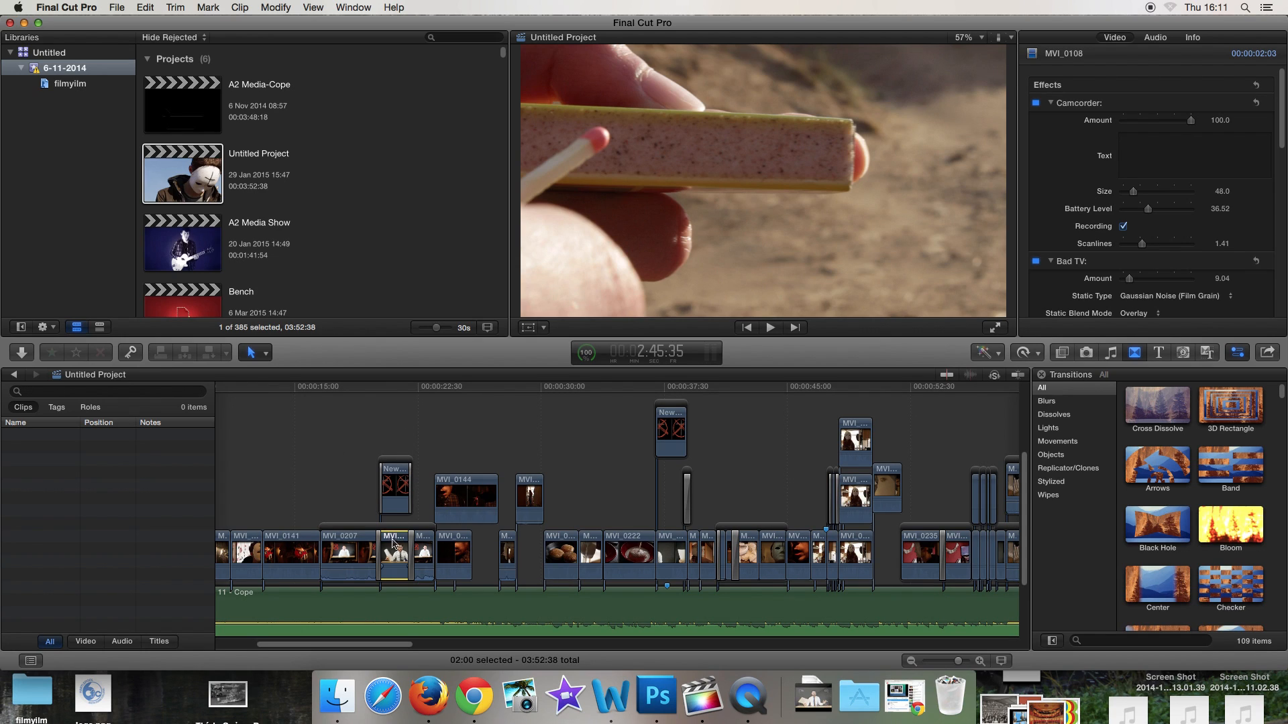
Preview the frame at 21:37 and examine the effect settings of the Newspic overlay and the MVI_0108 clip below it.
click(402, 411)
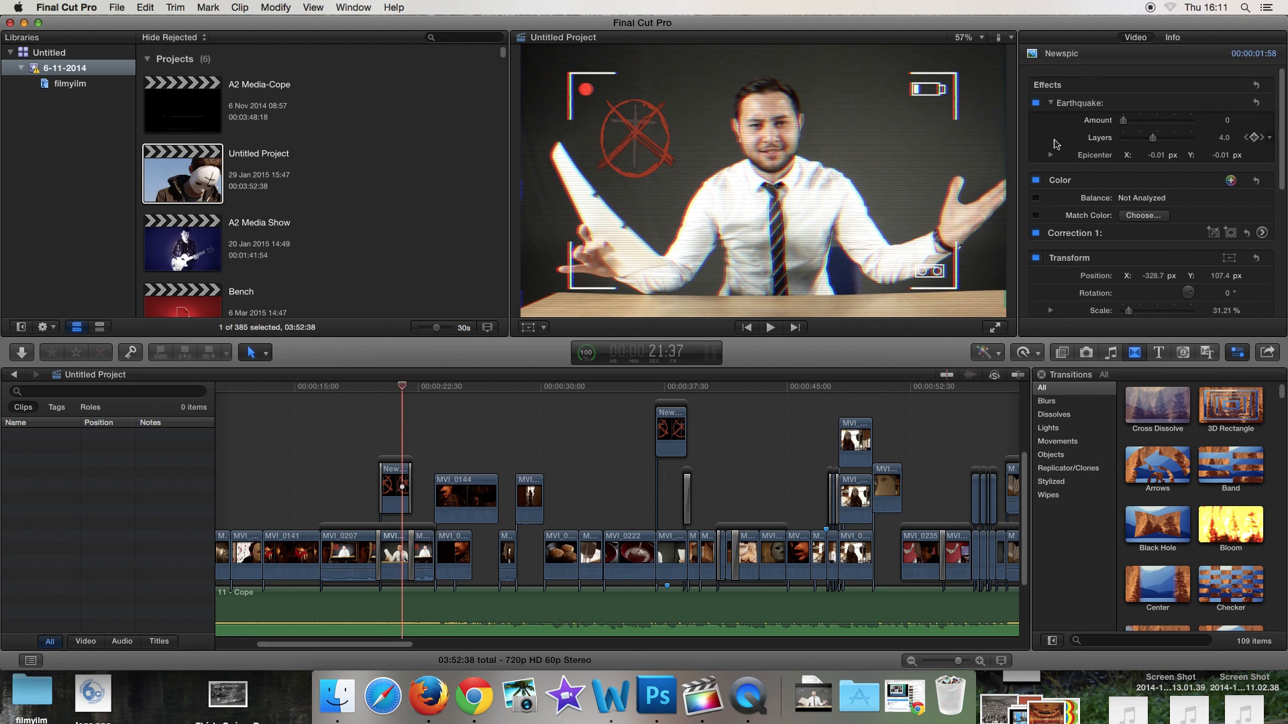
scroll(1085, 199, down, 1)
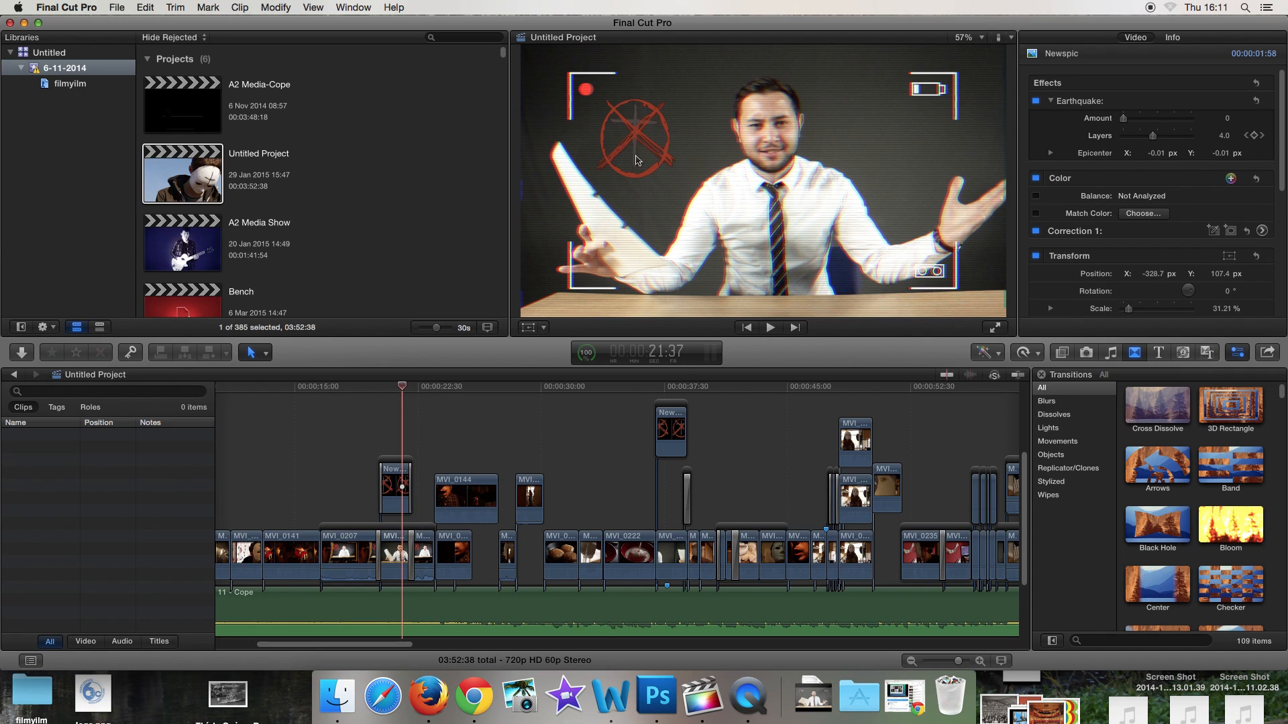
click(397, 551)
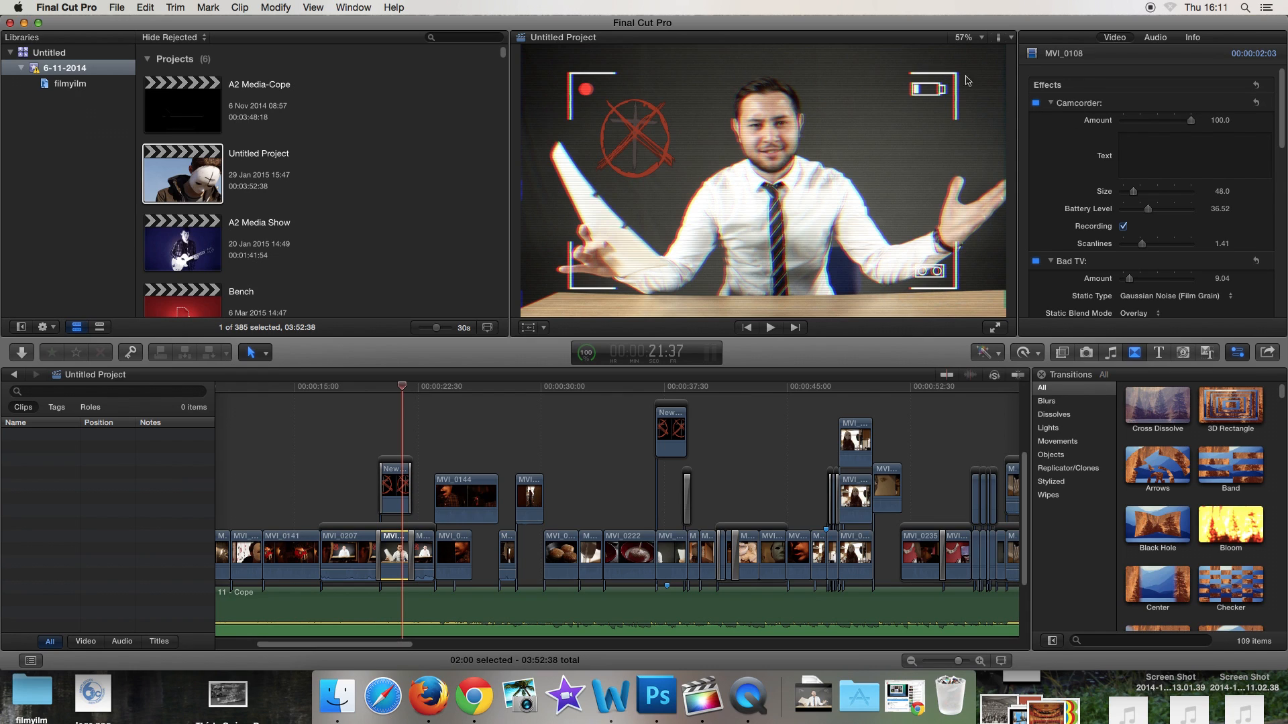
scroll(1078, 263, down, 3)
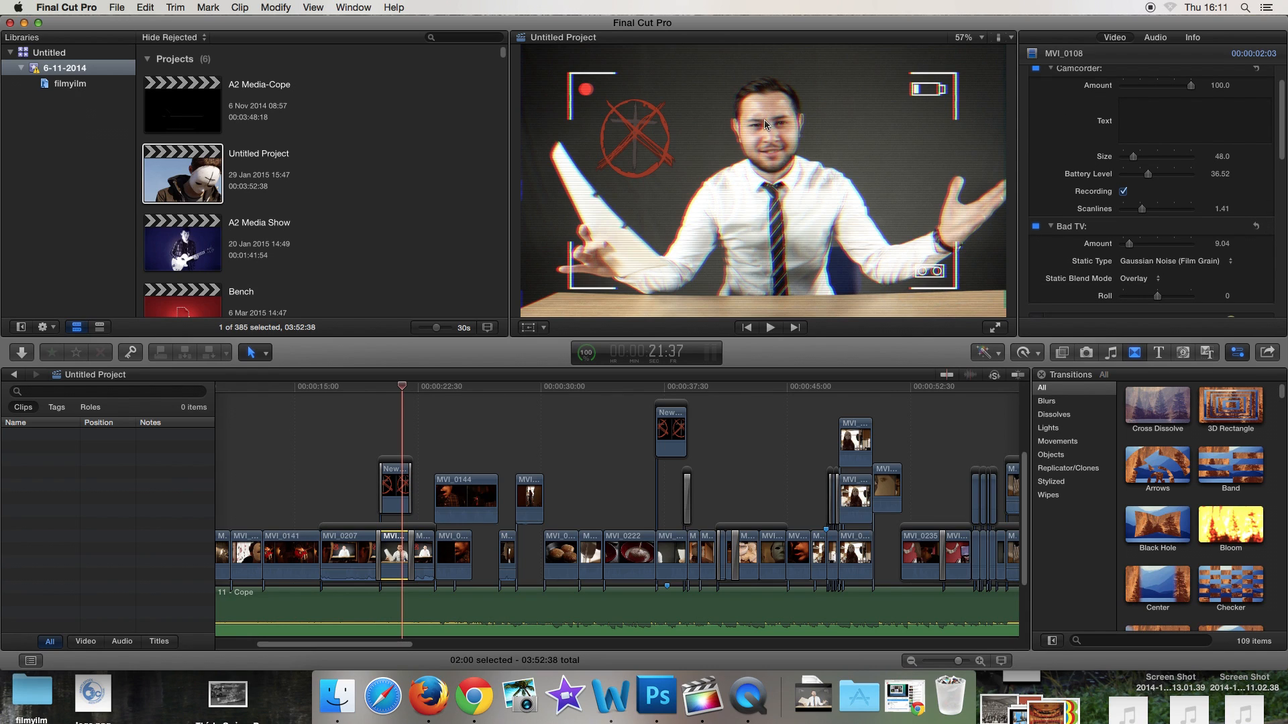
Preview the footage from about 21 to 42 seconds and inspect the Flash transition there.
mouse_move(404, 394)
mouse_down()
mouse_move(393, 394)
mouse_move(474, 396)
mouse_move(399, 410)
mouse_up()
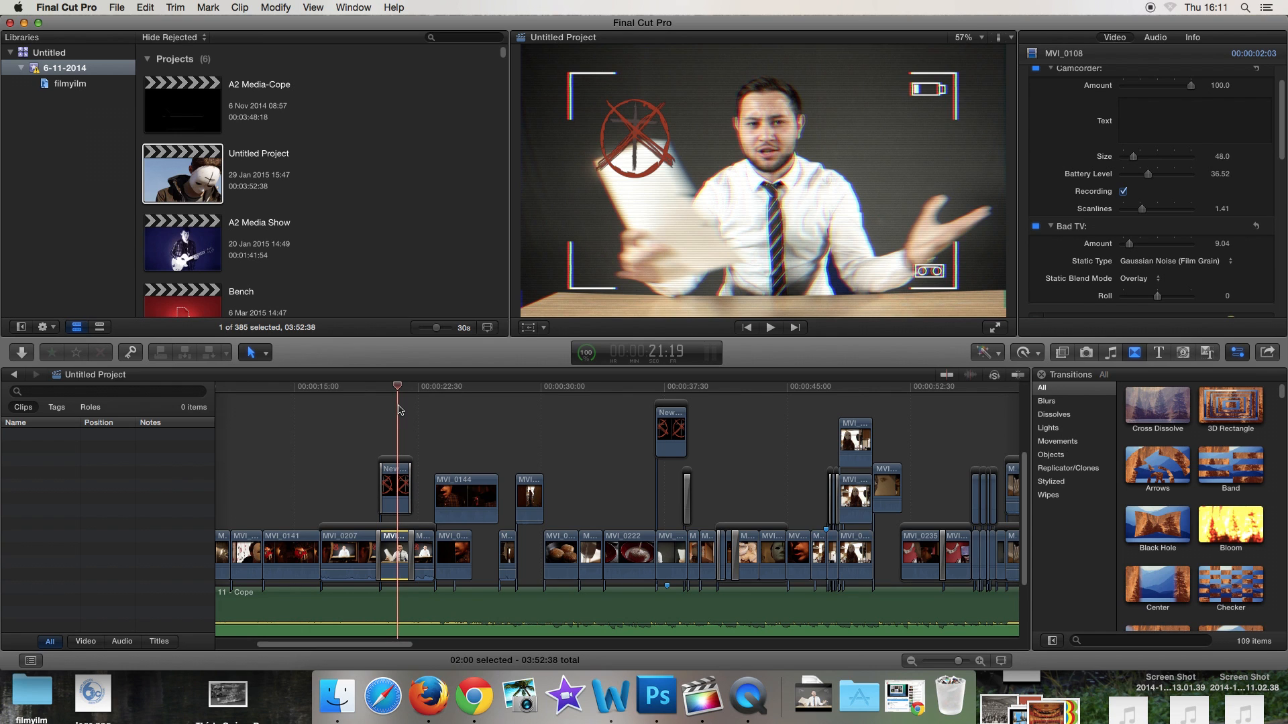
drag(399, 392, 737, 448)
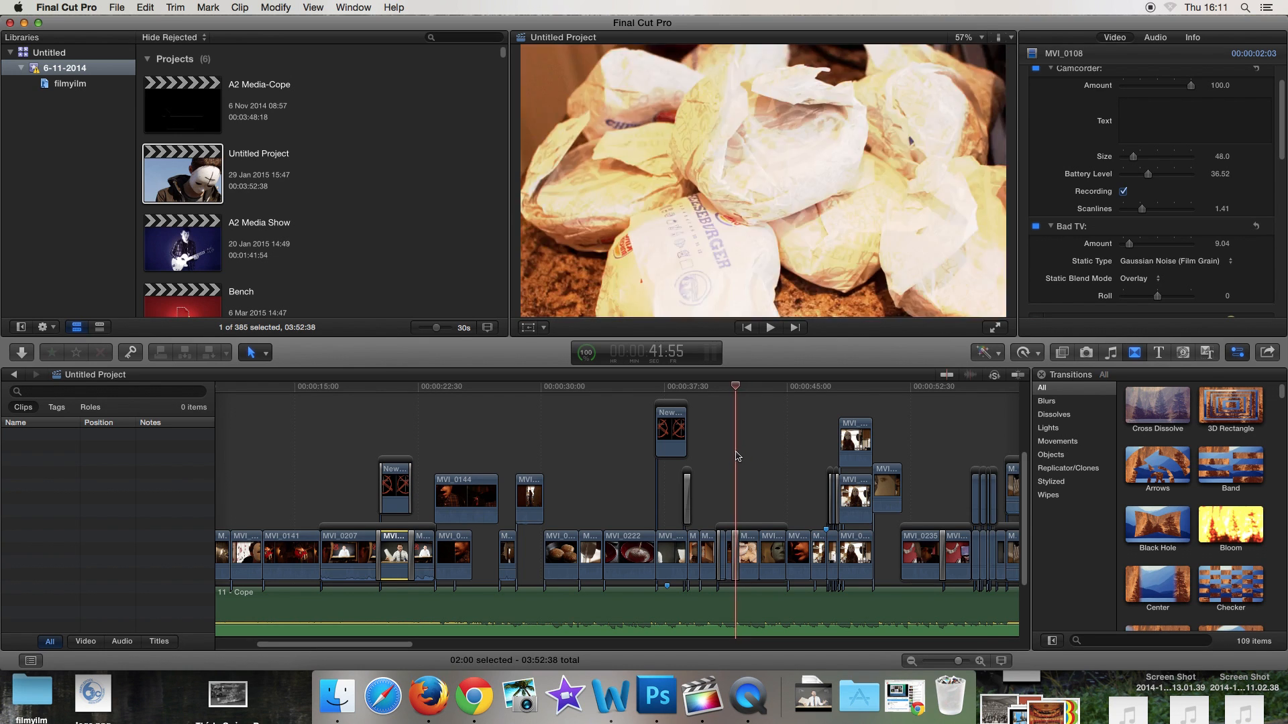
click(736, 544)
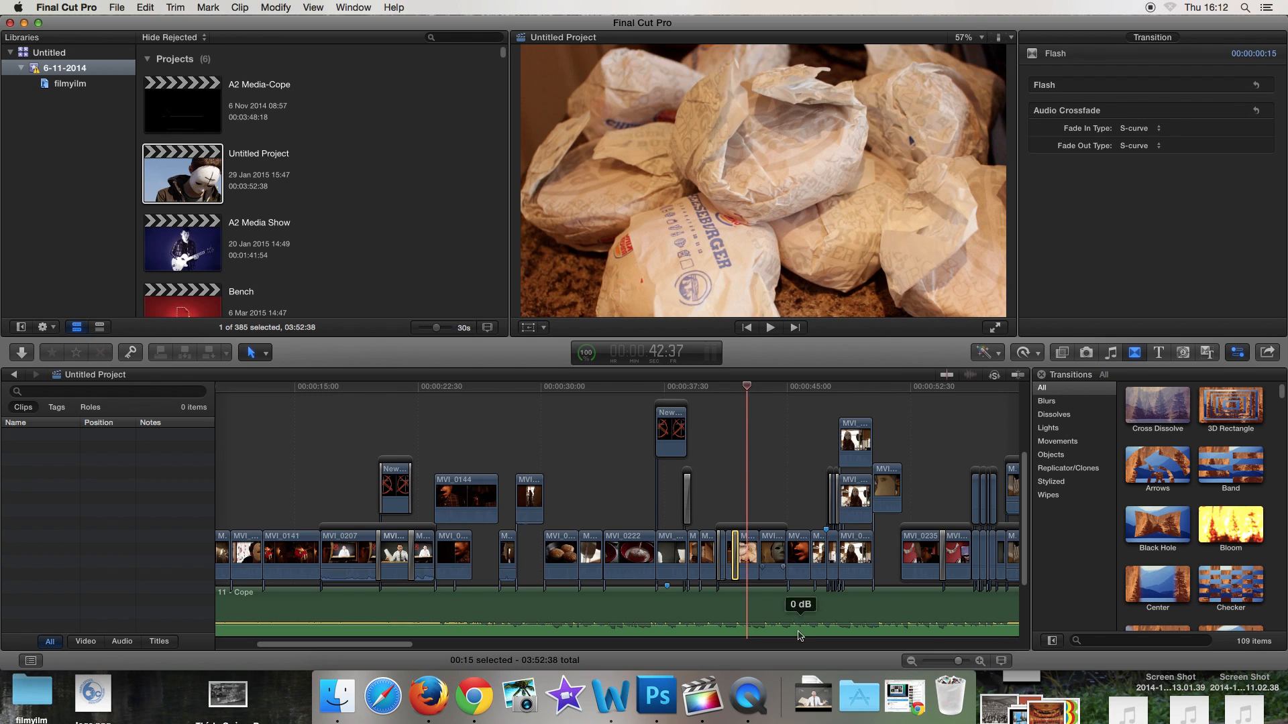
Preview the stacked MVI_0112 clips near 2:33 and examine the compositing opacity of the uppermost one.
drag(395, 645, 477, 646)
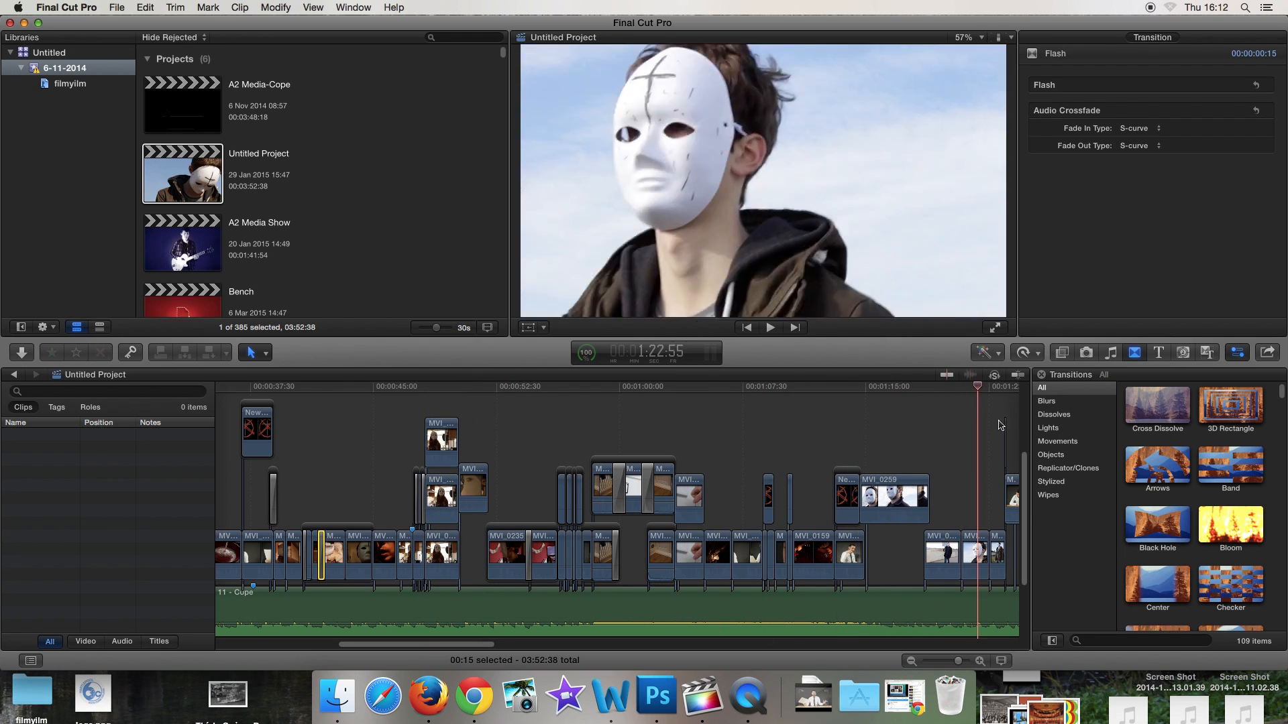
scroll(1019, 433, right, 12)
scroll(1016, 433, right, 5)
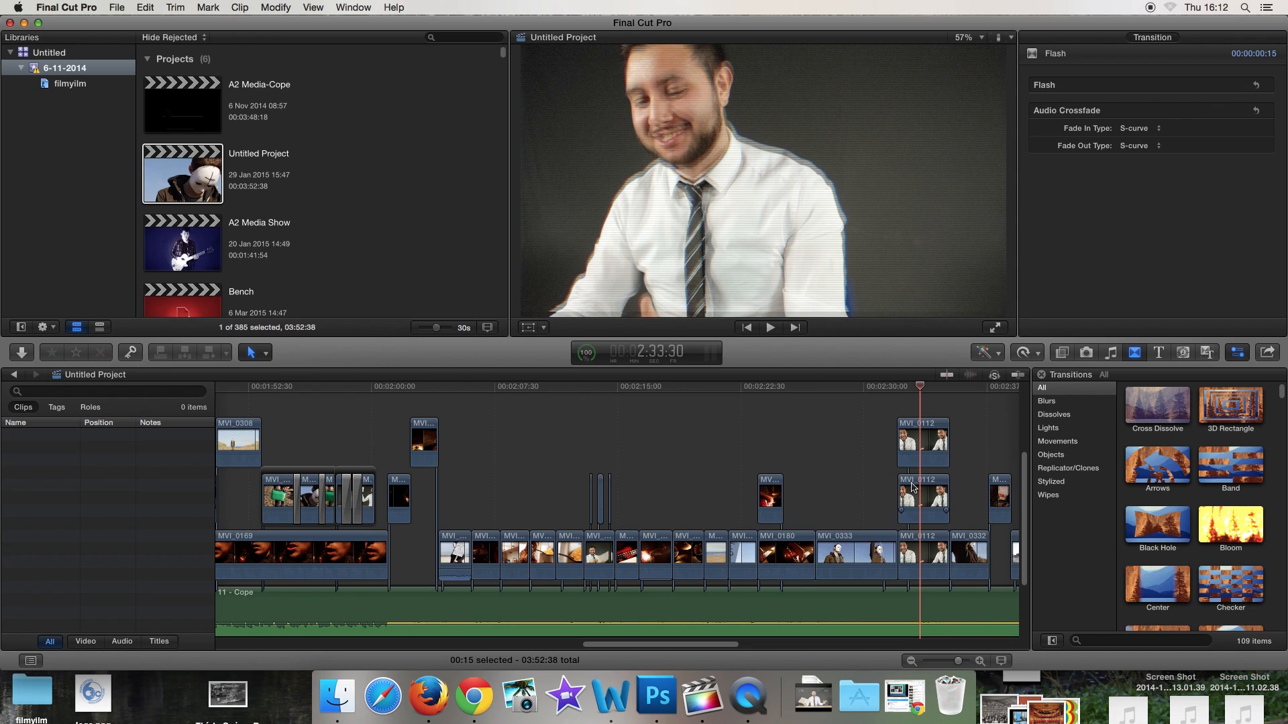
click(924, 448)
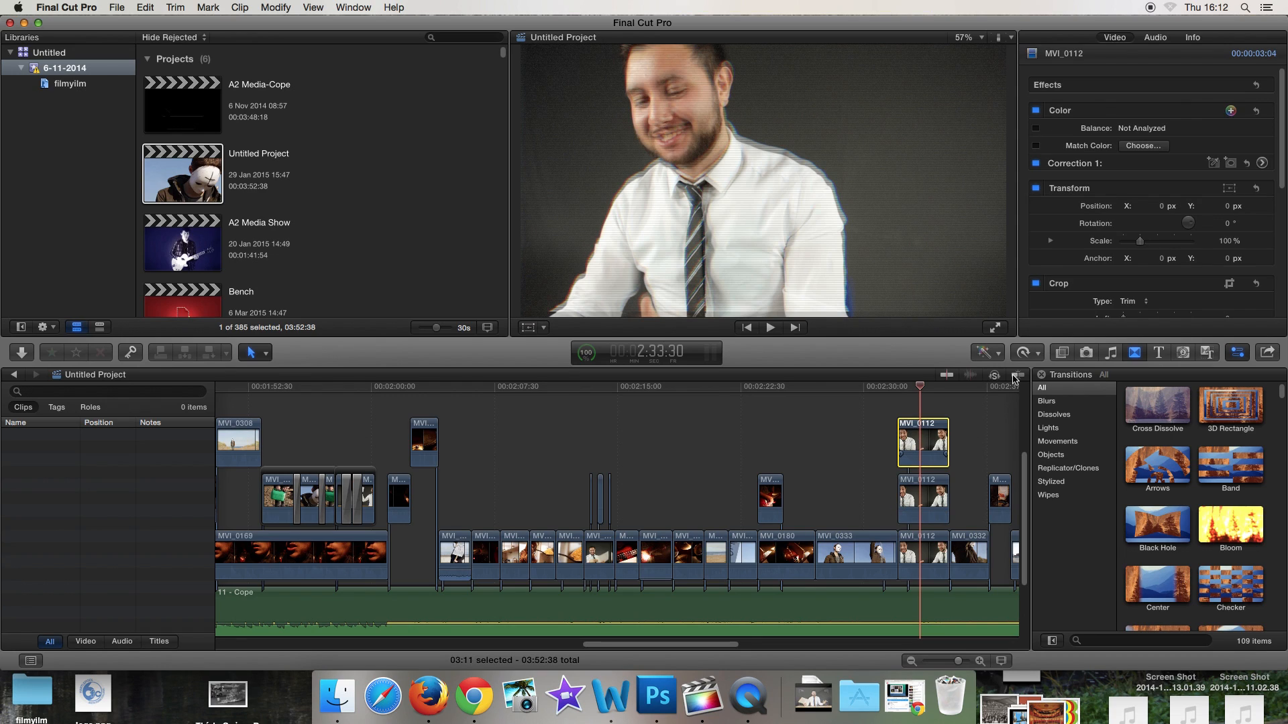
scroll(1127, 267, down, 5)
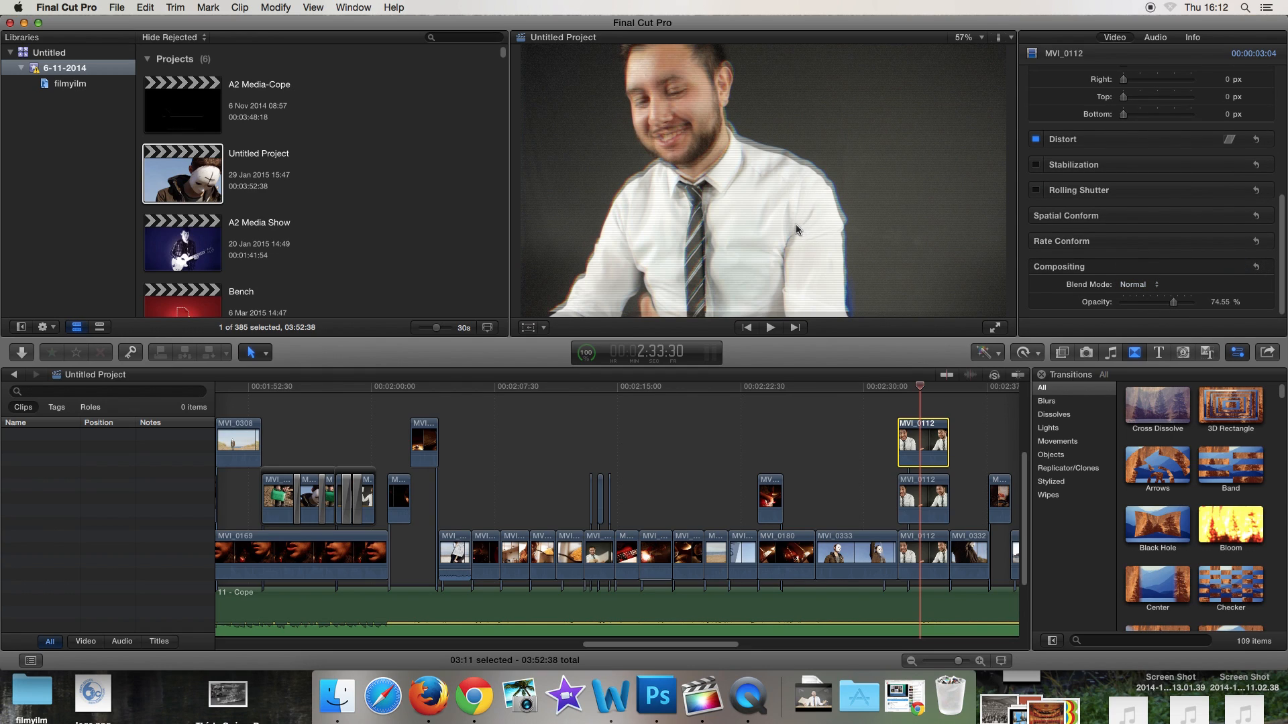
Preview the rapid-cut section of short overlay clips between about 2:45 and 2:50.
mouse_move(922, 388)
mouse_down()
mouse_move(930, 395)
mouse_move(907, 401)
mouse_move(921, 401)
mouse_up()
scroll(702, 649, right, 5)
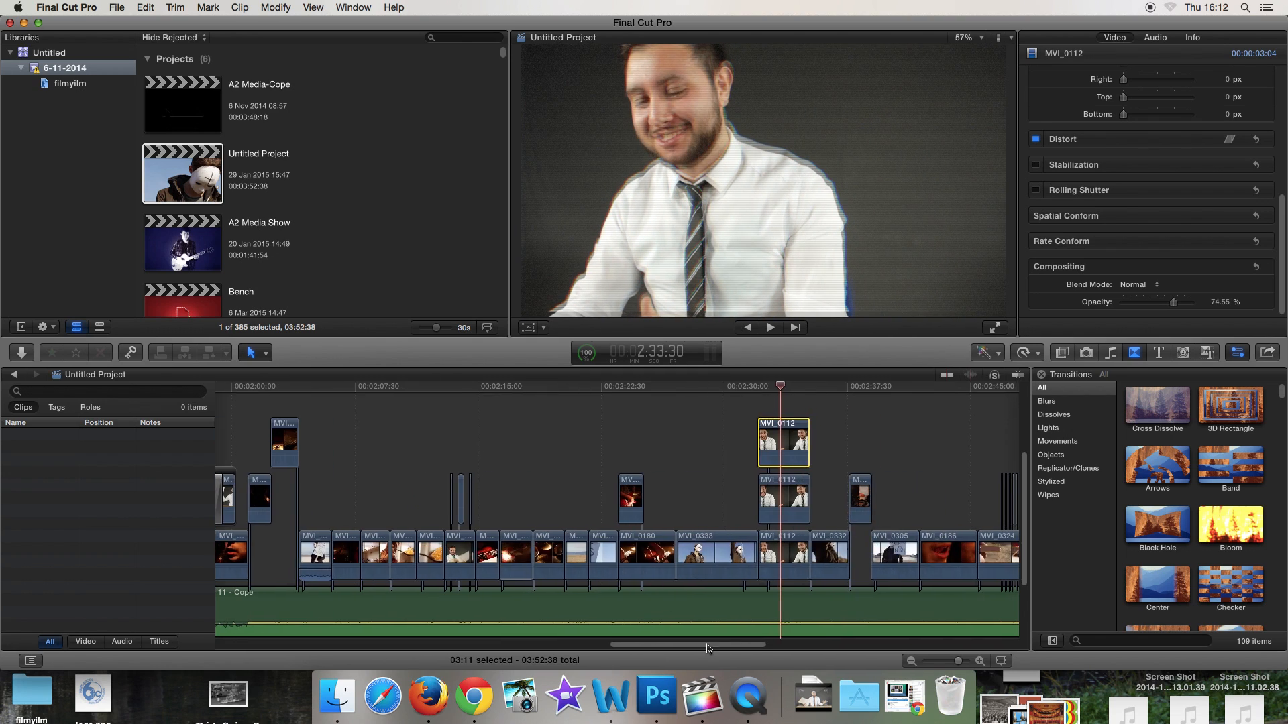
drag(768, 401, 747, 474)
key(r)
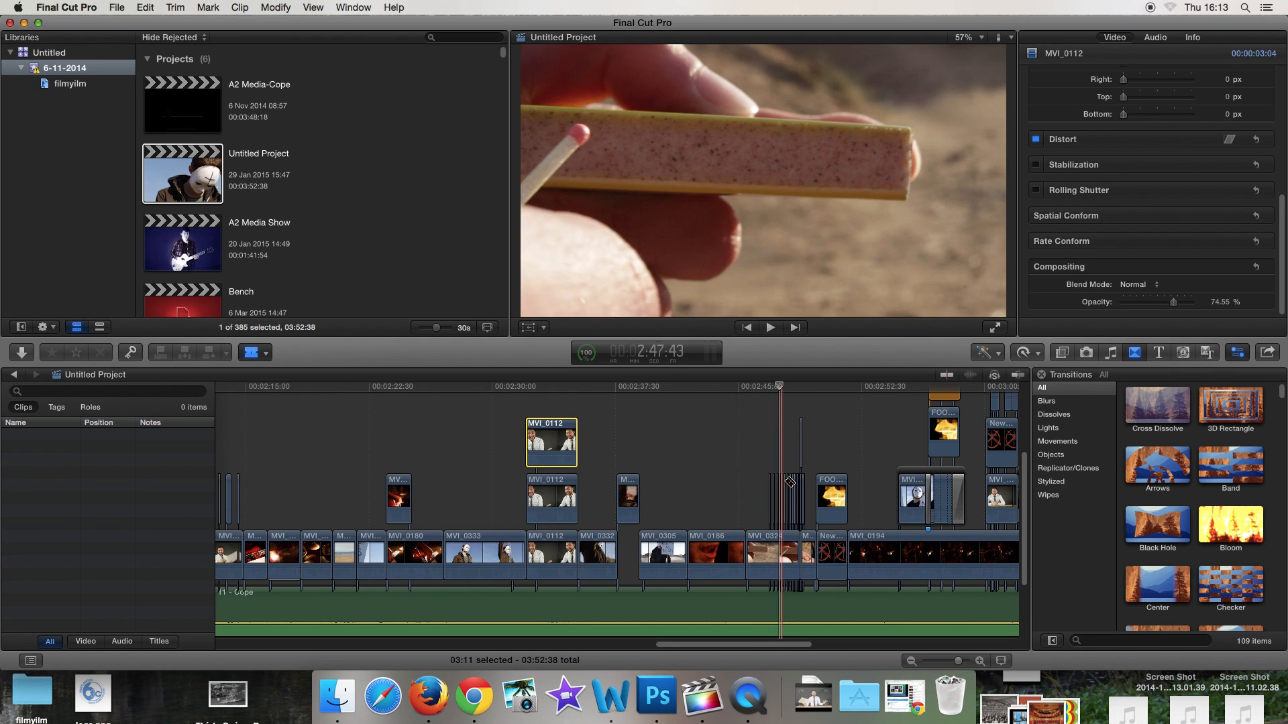
mouse_move(779, 387)
mouse_down()
mouse_move(803, 392)
mouse_move(771, 394)
mouse_up()
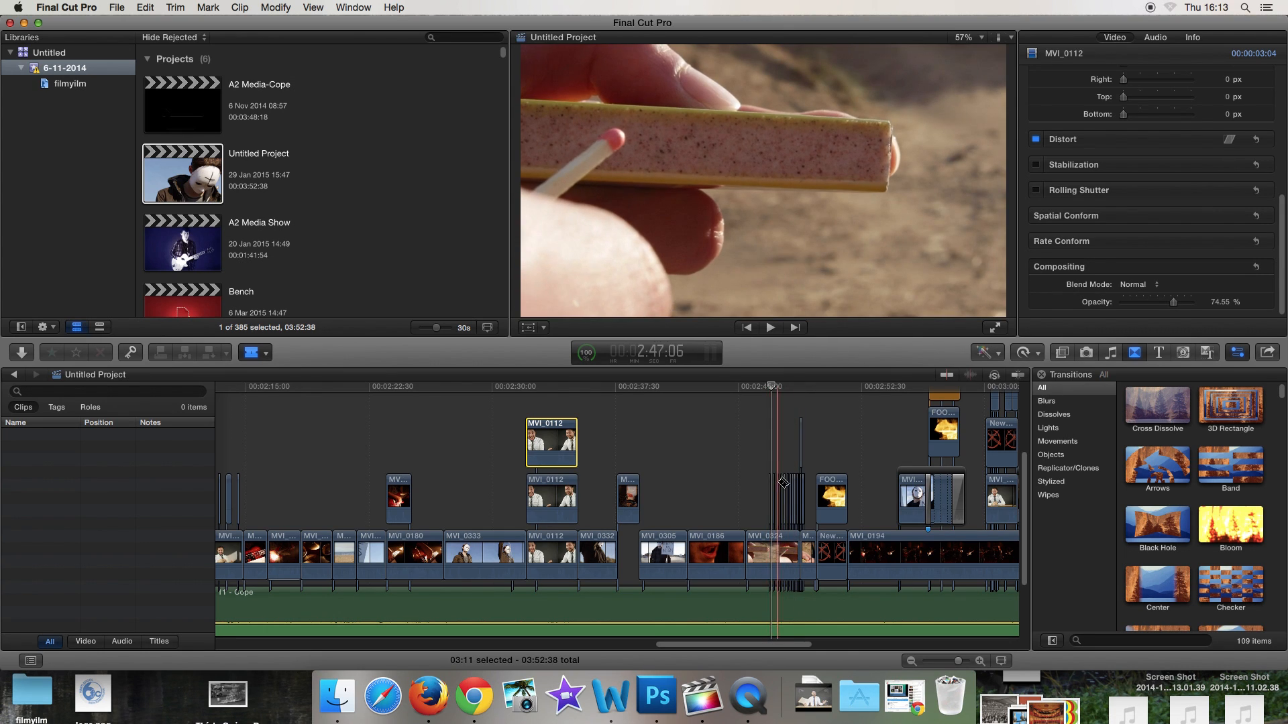
click(762, 388)
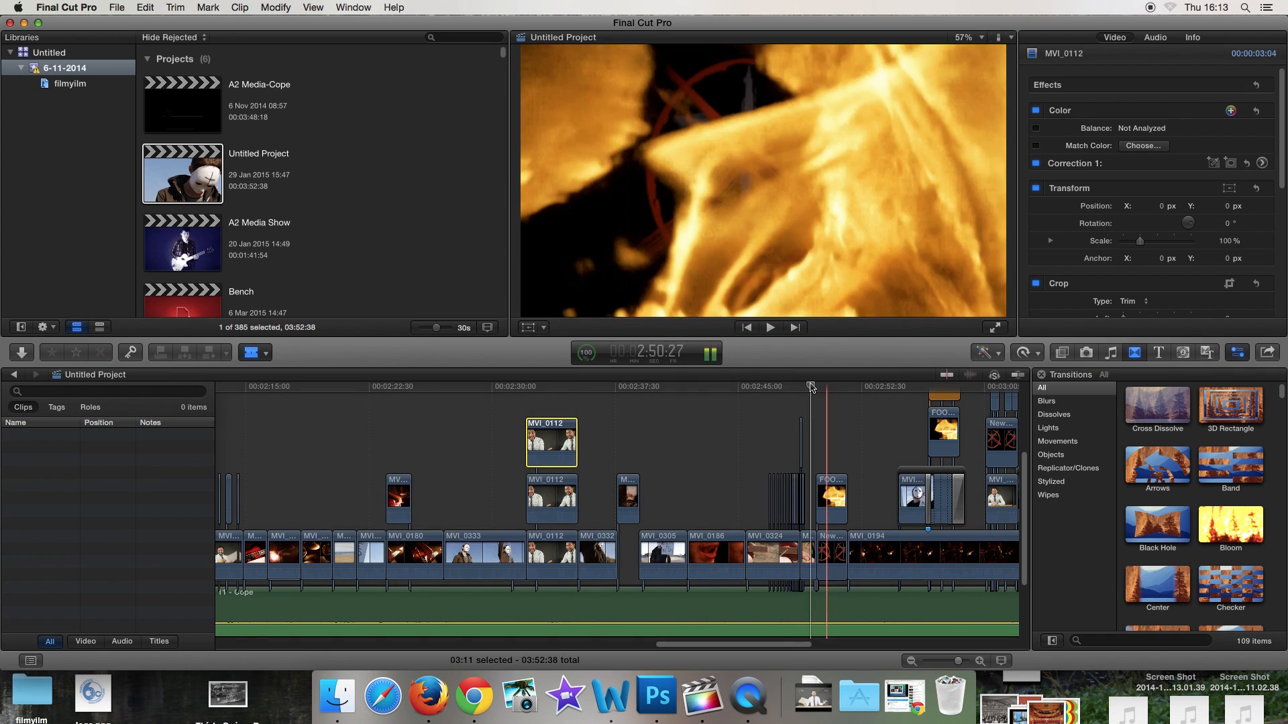
drag(824, 391, 747, 417)
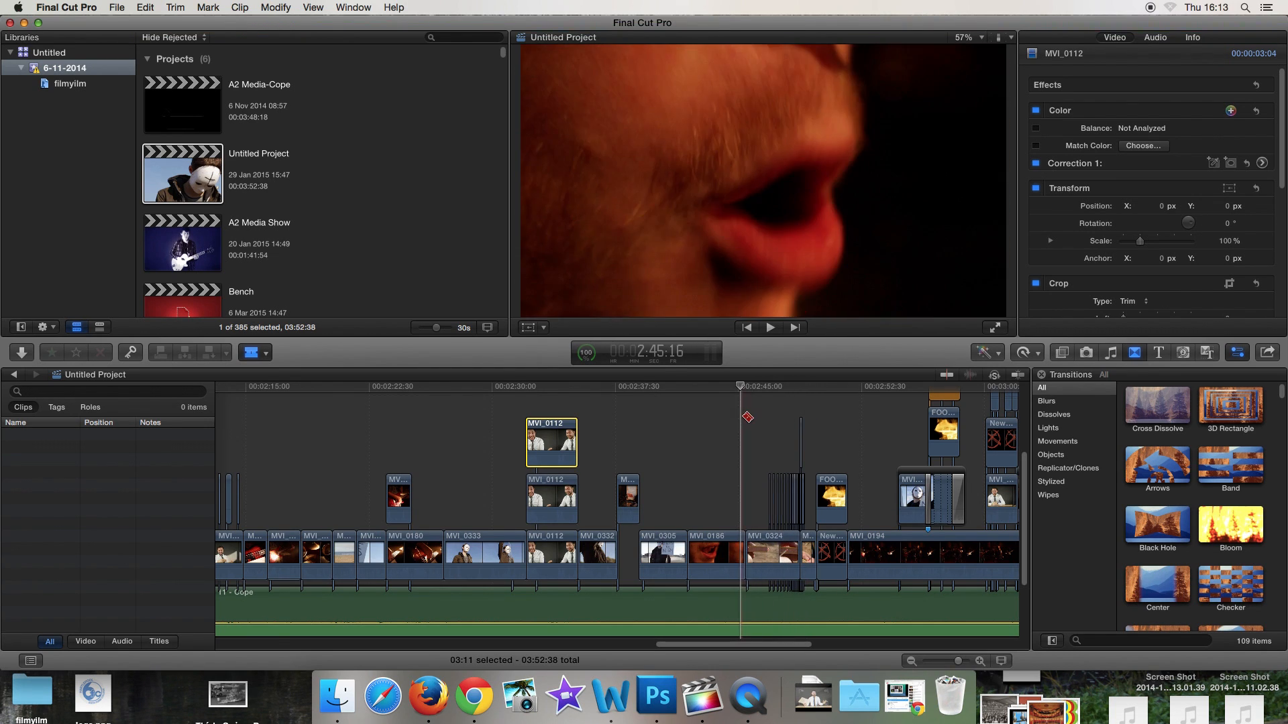
Preview the layered Blobs and fire overlays at about 2:57 and show the Generators browser.
drag(746, 646, 778, 645)
scroll(797, 520, down, 1)
scroll(797, 520, up, 4)
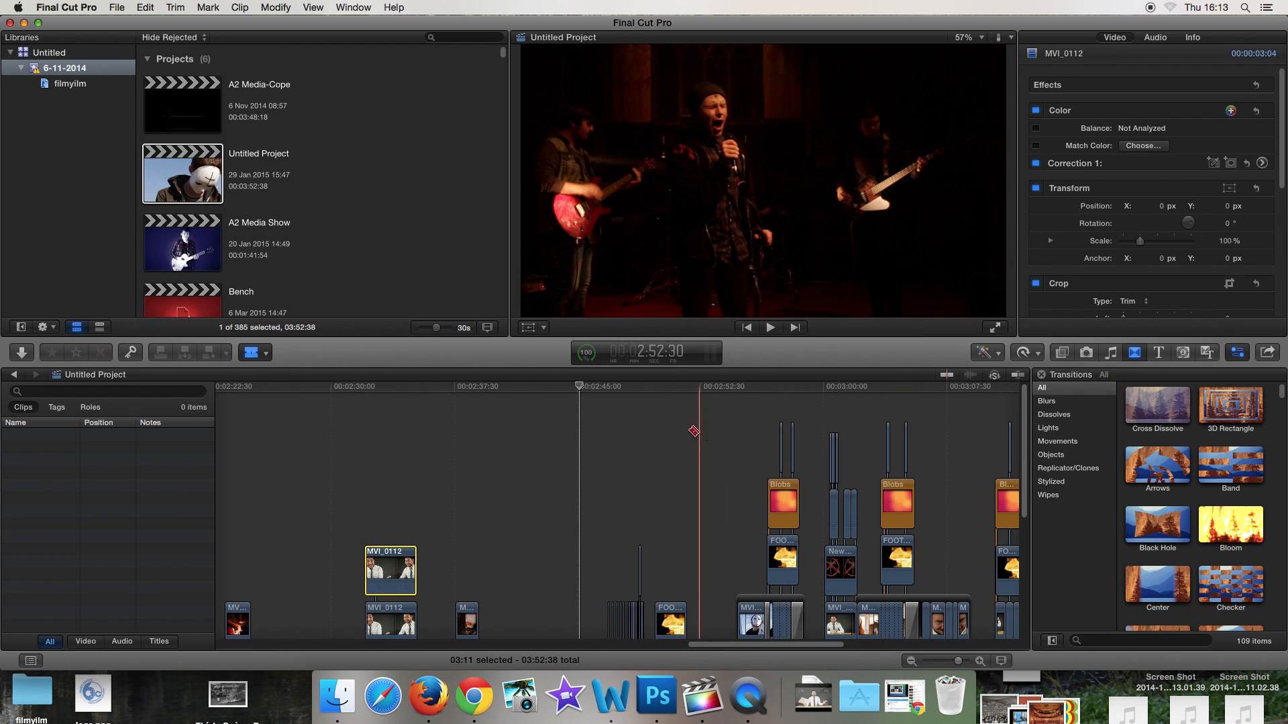
click(713, 417)
click(782, 416)
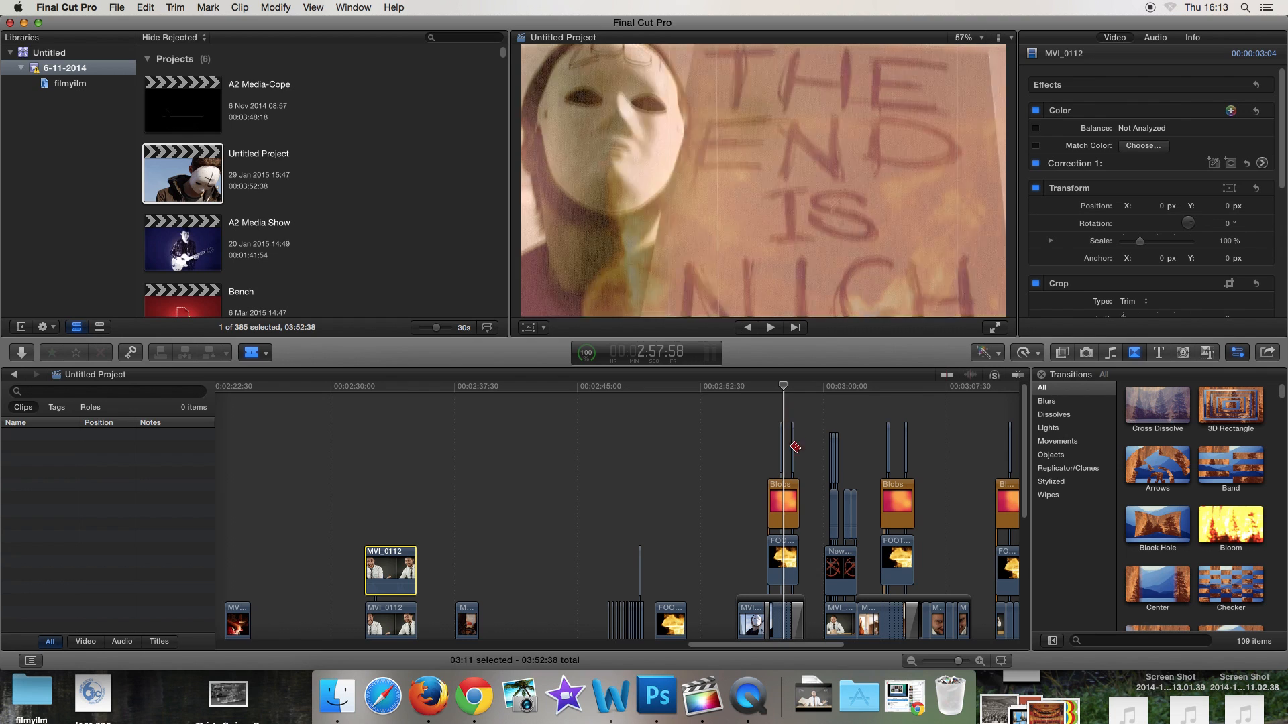
click(1167, 383)
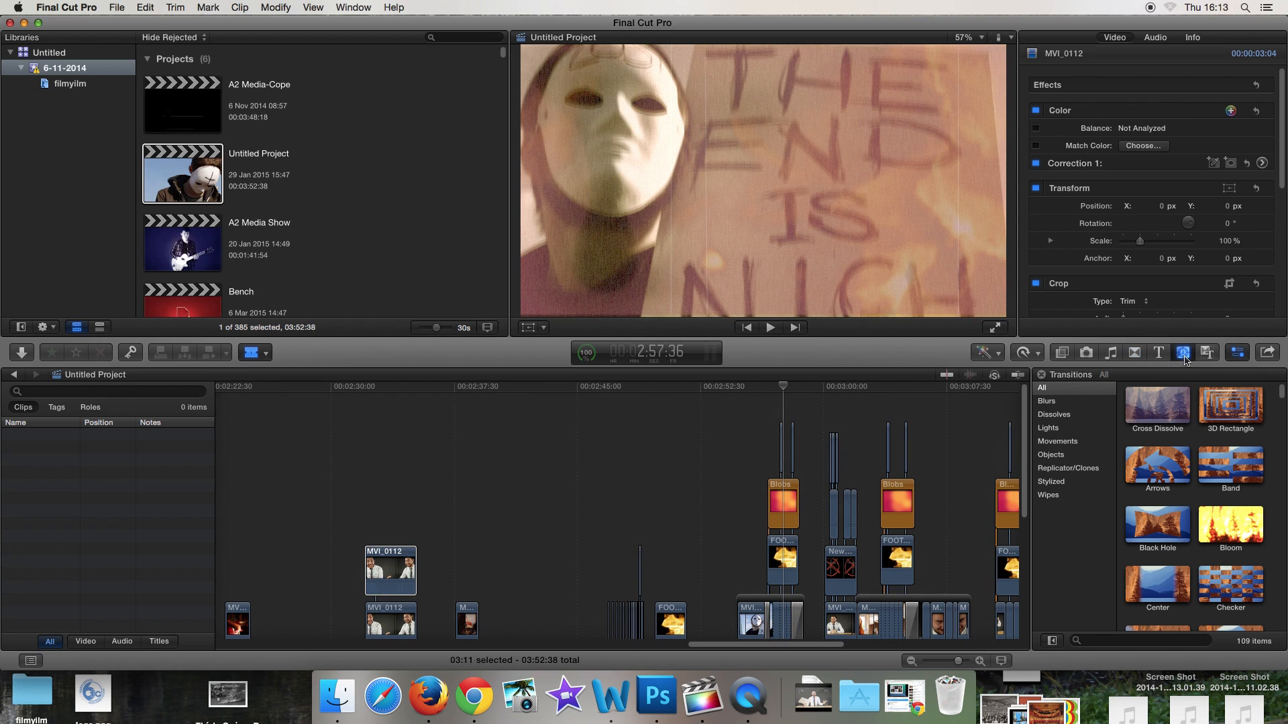
click(1199, 360)
Undo the accidental split of the Blobs generator clip at about 2:57 and switch back to the Select tool.
click(785, 502)
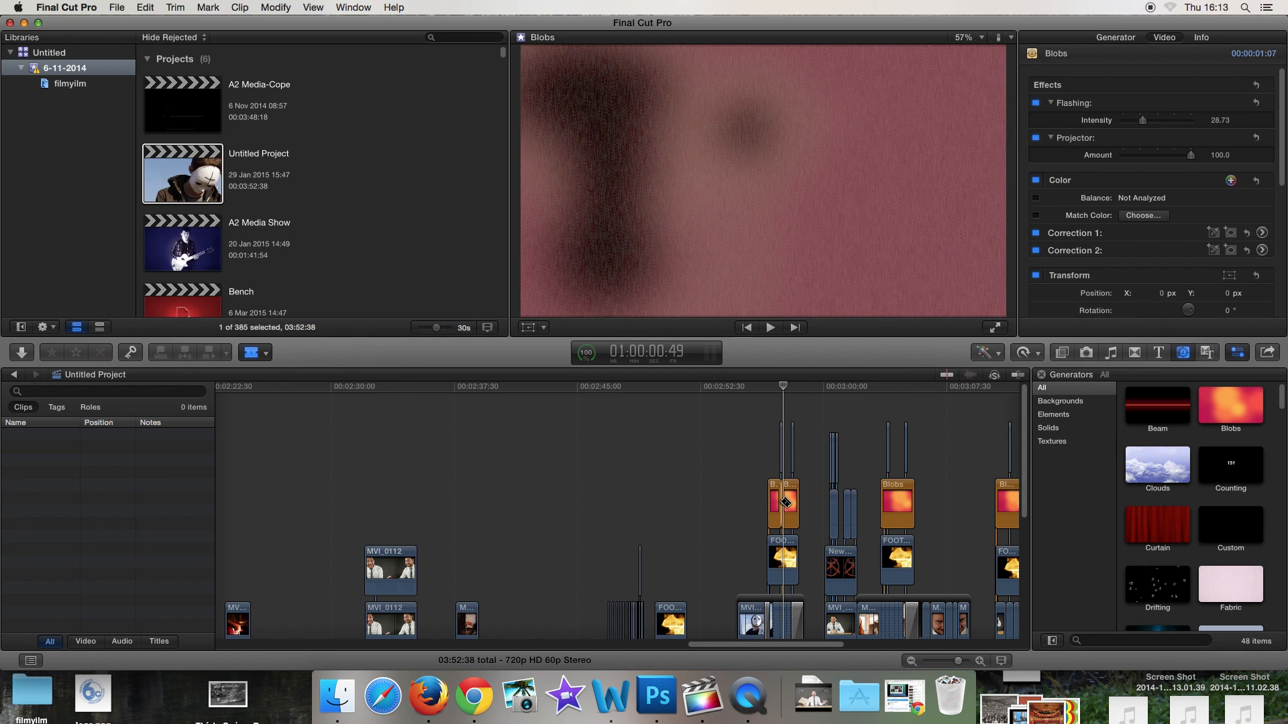
key(super+z)
key(a)
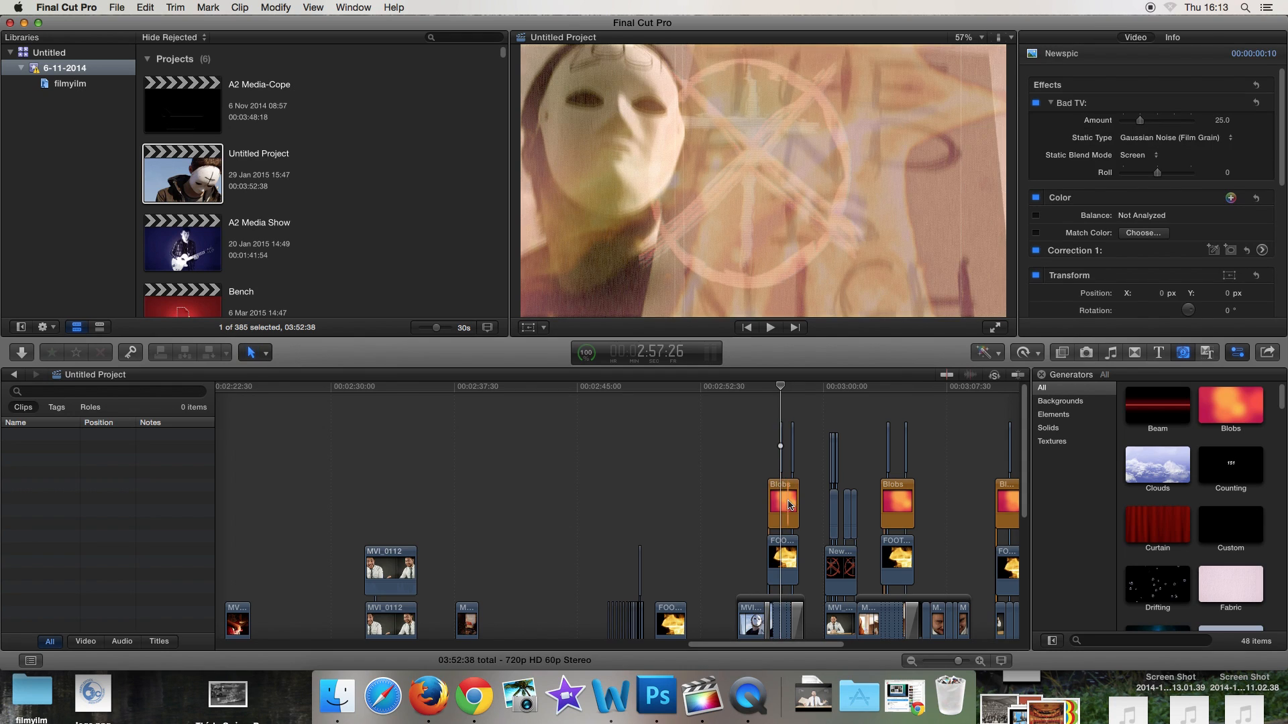
Examine the settings of the first Blobs generator clip and the MVI_0306 clip beneath it, previewing between about 2:56 and 2:58.
click(791, 500)
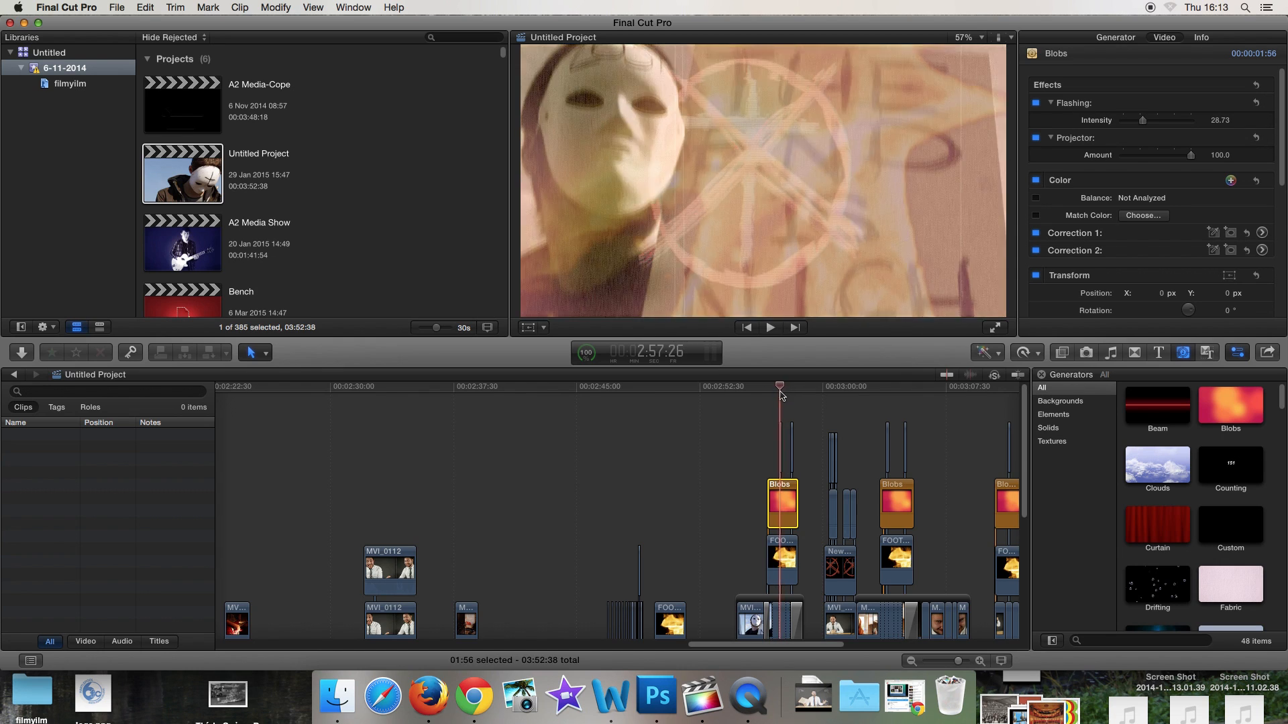
drag(781, 392, 782, 392)
click(758, 612)
click(758, 395)
drag(758, 398, 794, 390)
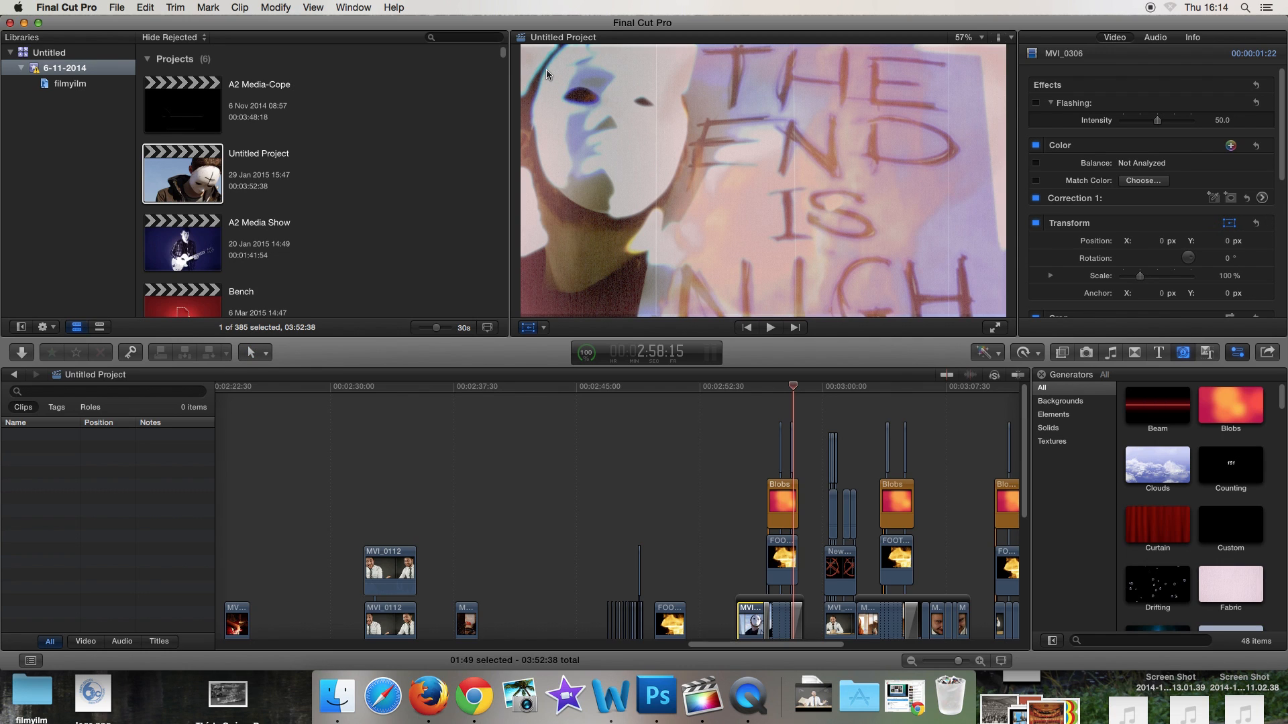
mouse_move(793, 391)
mouse_down()
mouse_move(754, 391)
mouse_move(785, 393)
mouse_move(759, 393)
mouse_move(770, 397)
mouse_up()
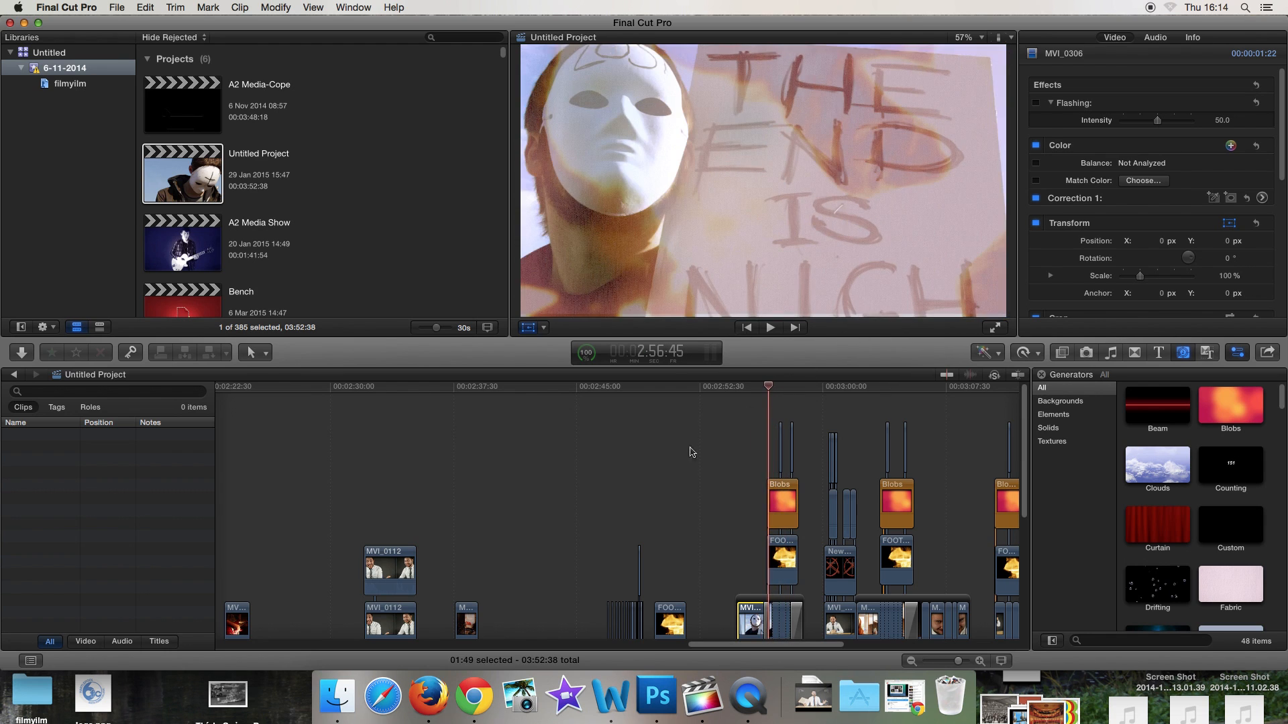
Preview the second Blobs overlay at about 3:04 and return to the stacked MVI_0112 clips at about 2:33.
scroll(731, 457, right, 4)
drag(659, 390, 780, 464)
scroll(822, 561, down, 3)
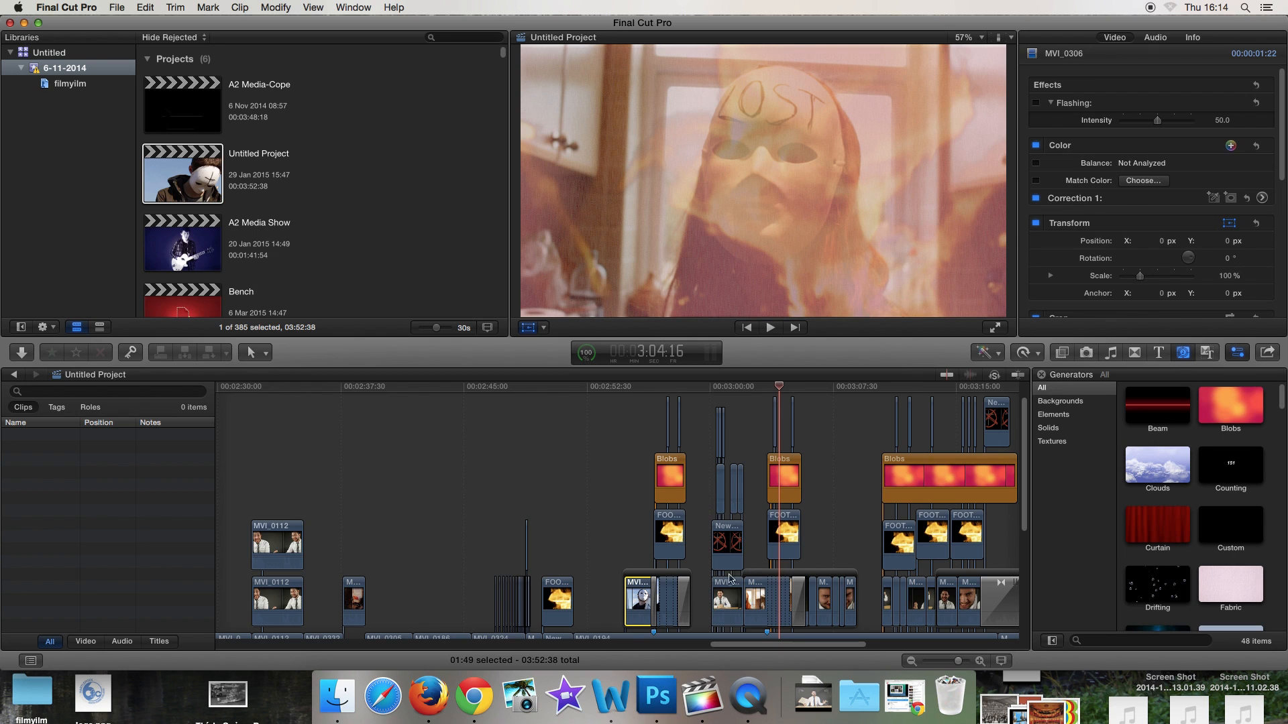
drag(778, 381, 362, 446)
scroll(786, 647, left, 5)
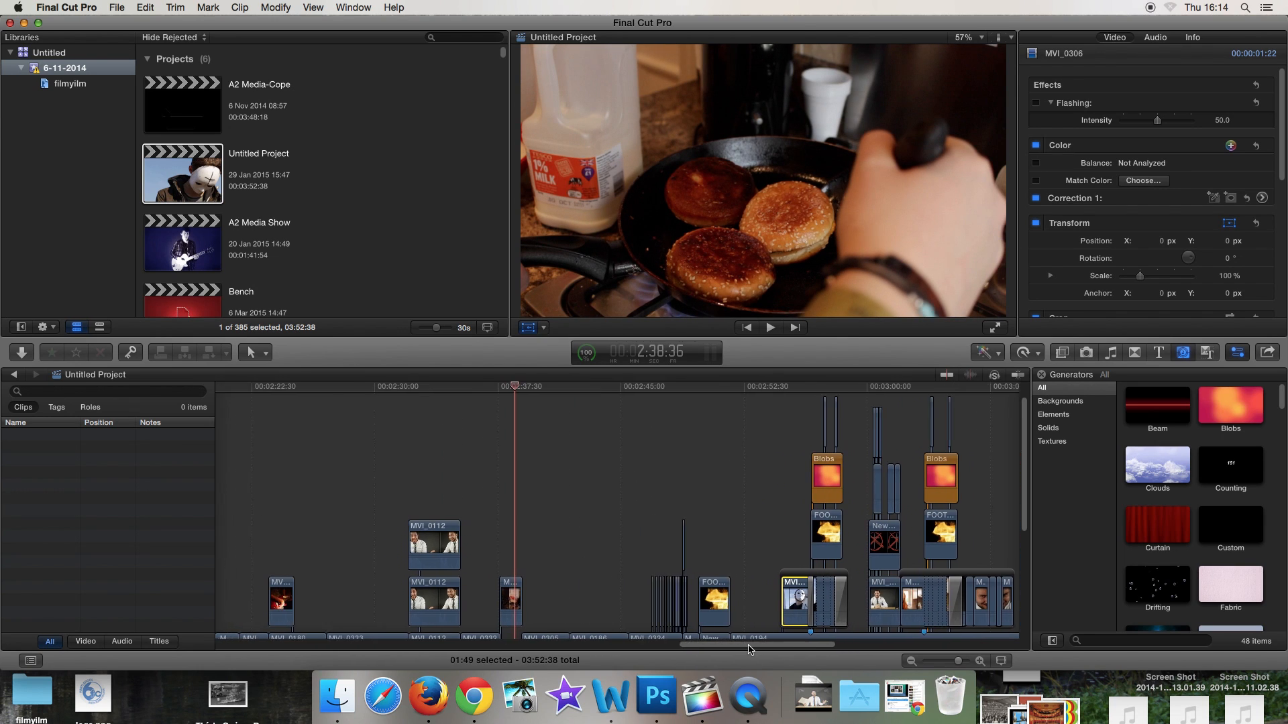
drag(583, 389, 503, 403)
Show the Effects browser and examine the available video effects, previewing Bad TV, Camcorder and Film Noir.
click(1067, 353)
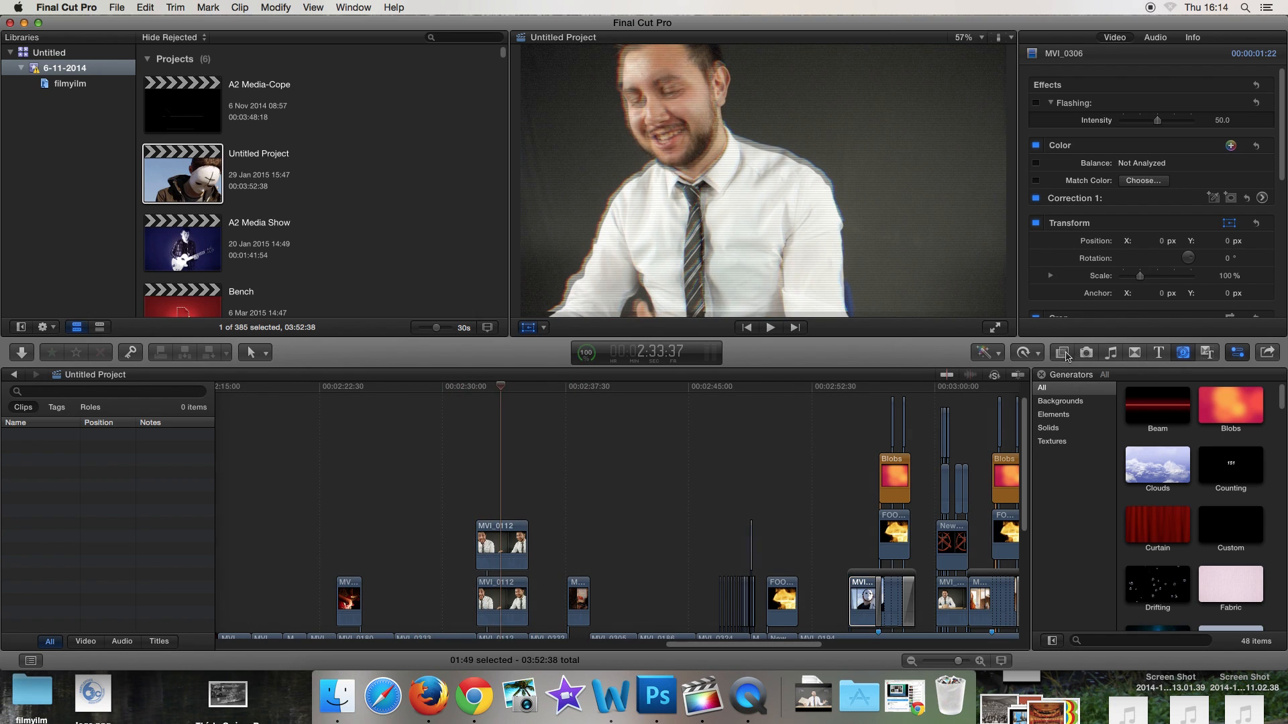
click(1061, 354)
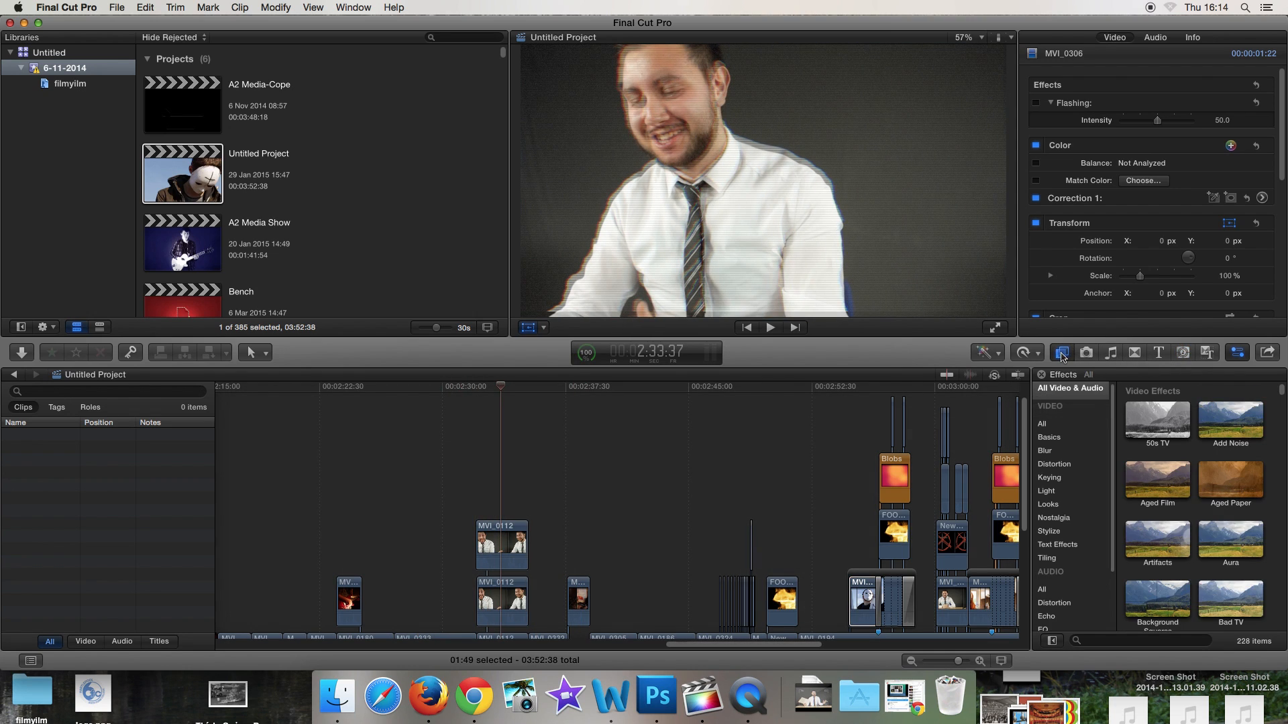
scroll(1202, 439, down, 3)
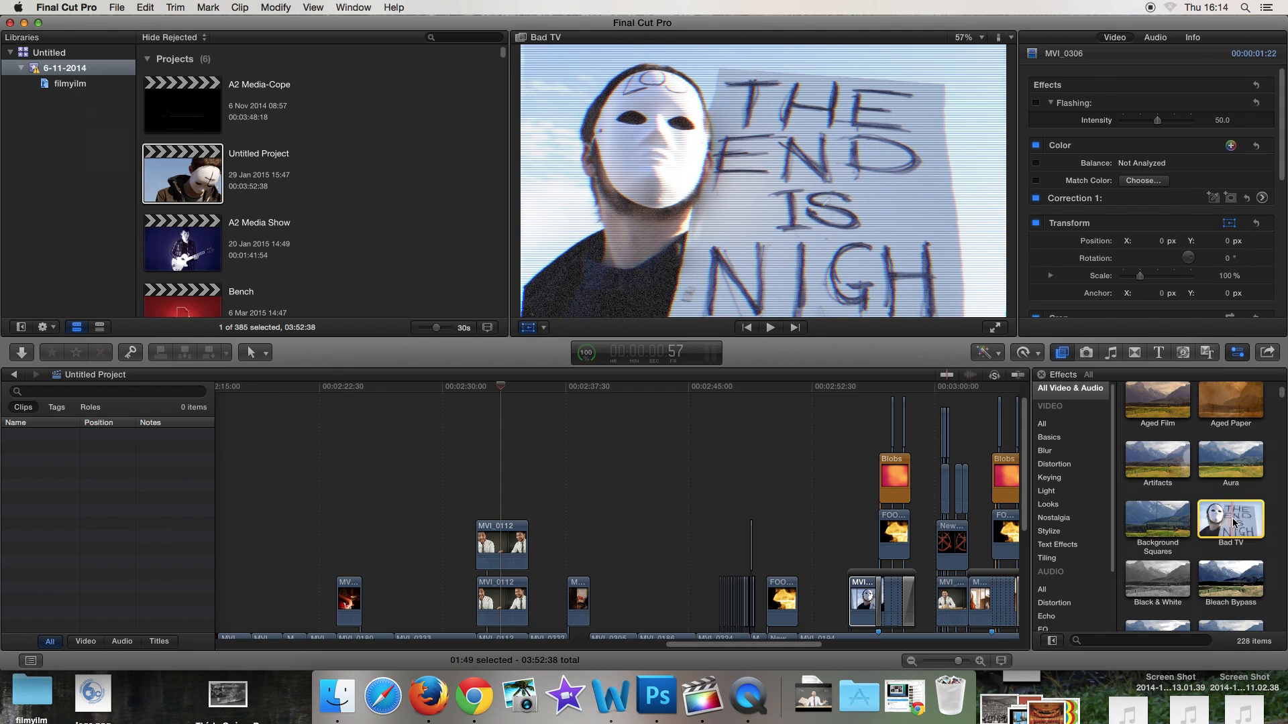
scroll(1228, 524, down, 5)
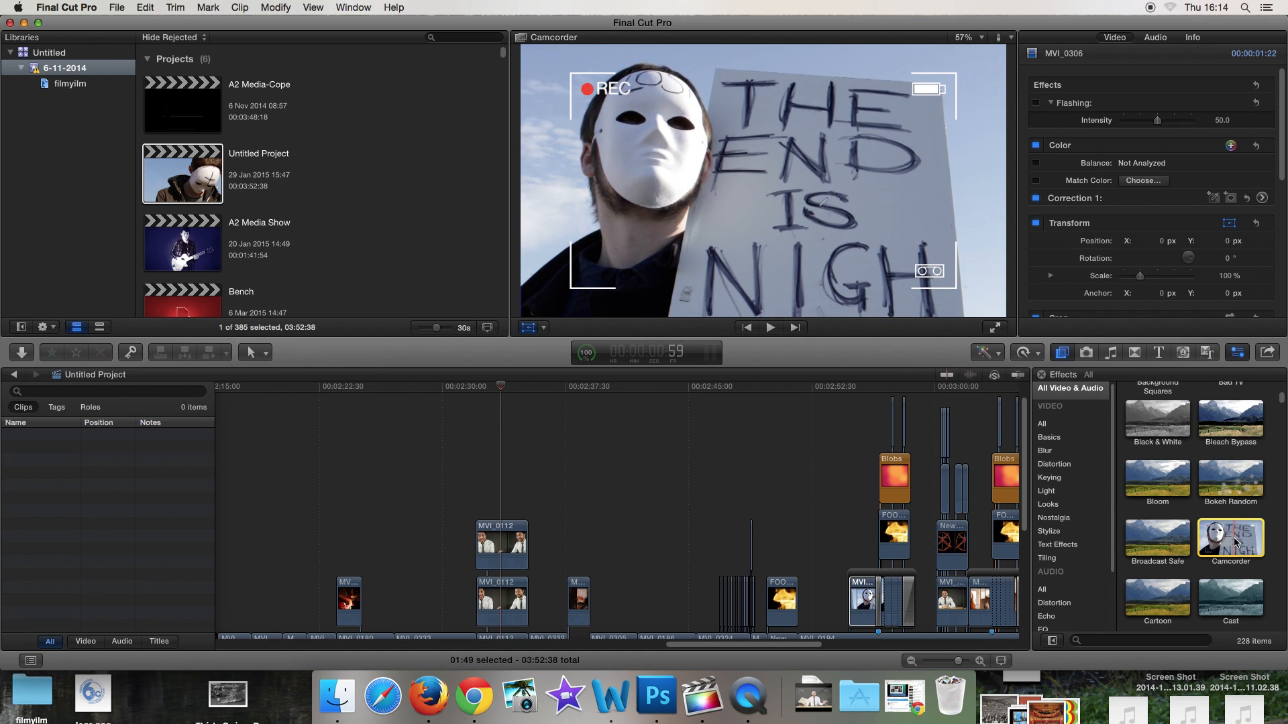
scroll(1231, 536, down, 6)
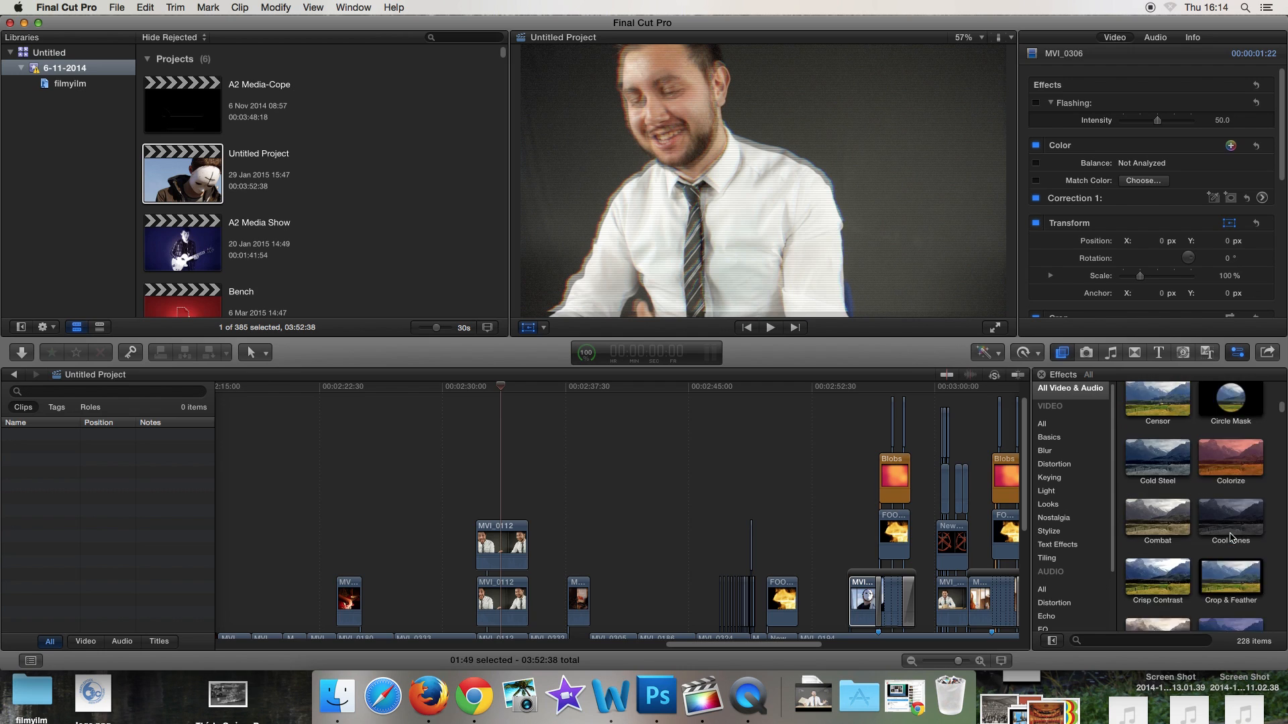
scroll(1232, 536, down, 5)
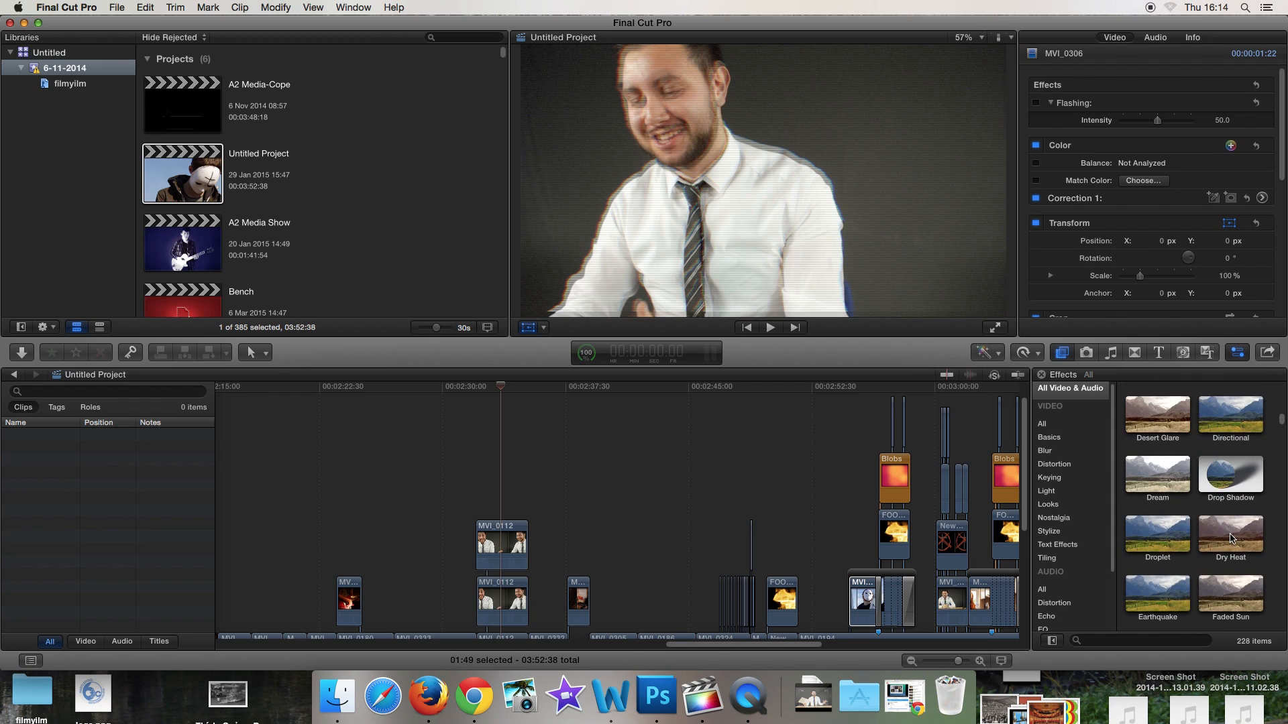
scroll(1230, 536, down, 8)
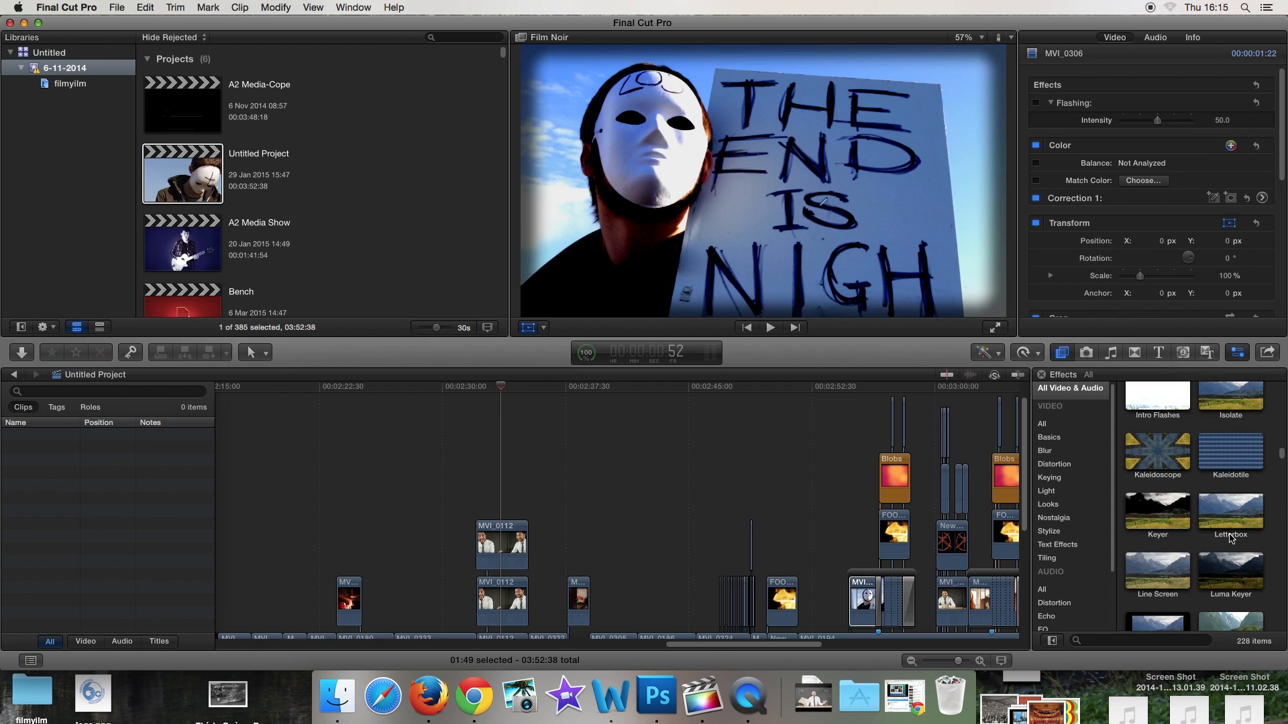
scroll(1230, 536, down, 6)
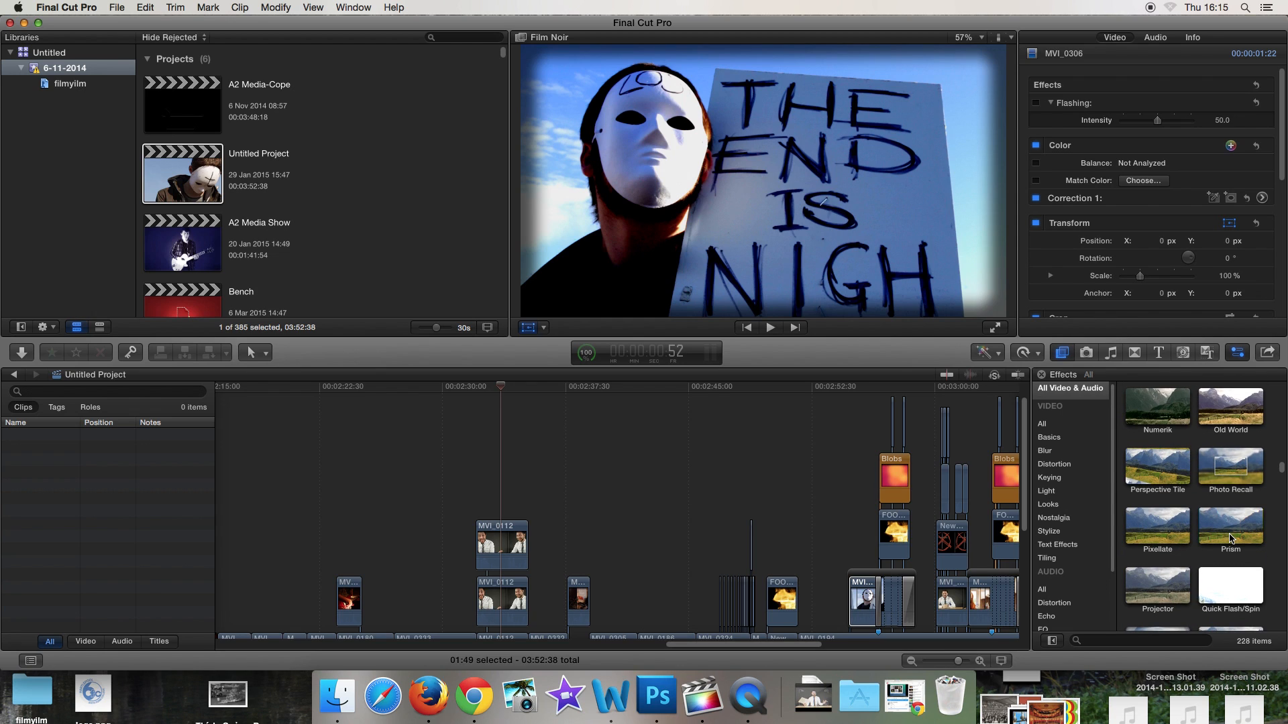
scroll(1232, 537, down, 5)
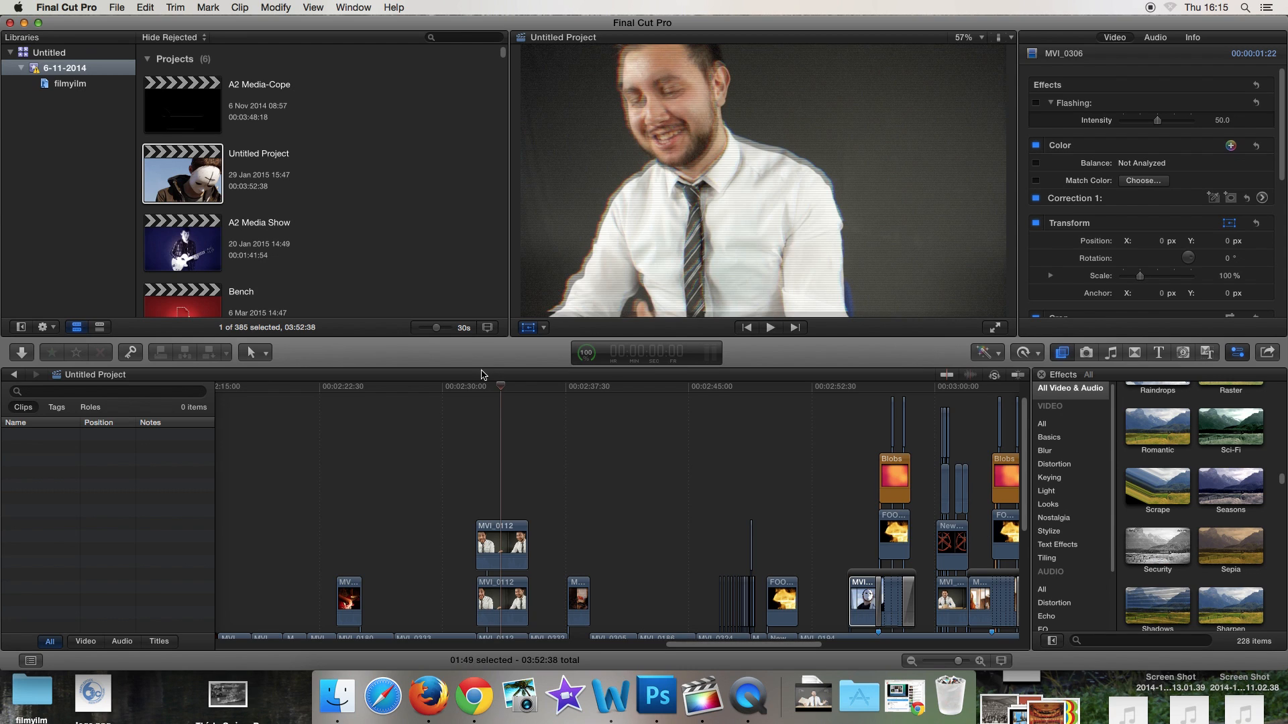
Examine the settings of the Static transition on the overlay clip at about 8 seconds.
scroll(502, 389, left, 20)
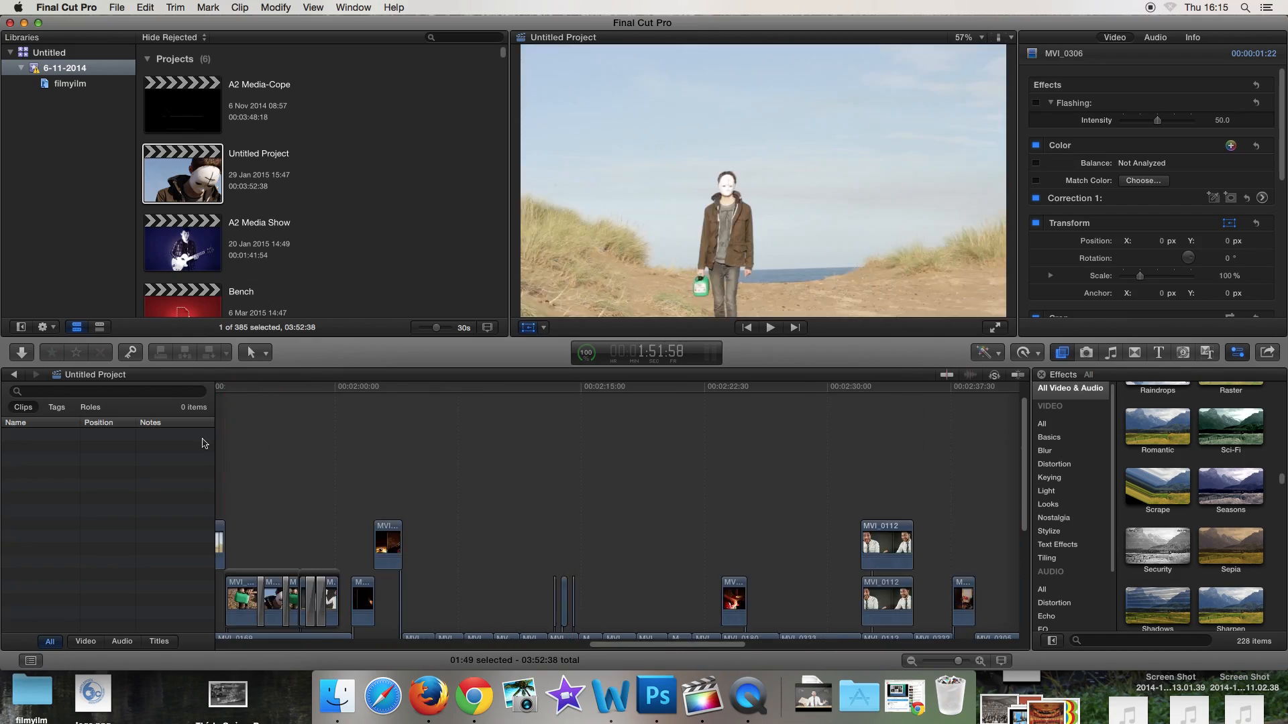
scroll(221, 438, left, 3)
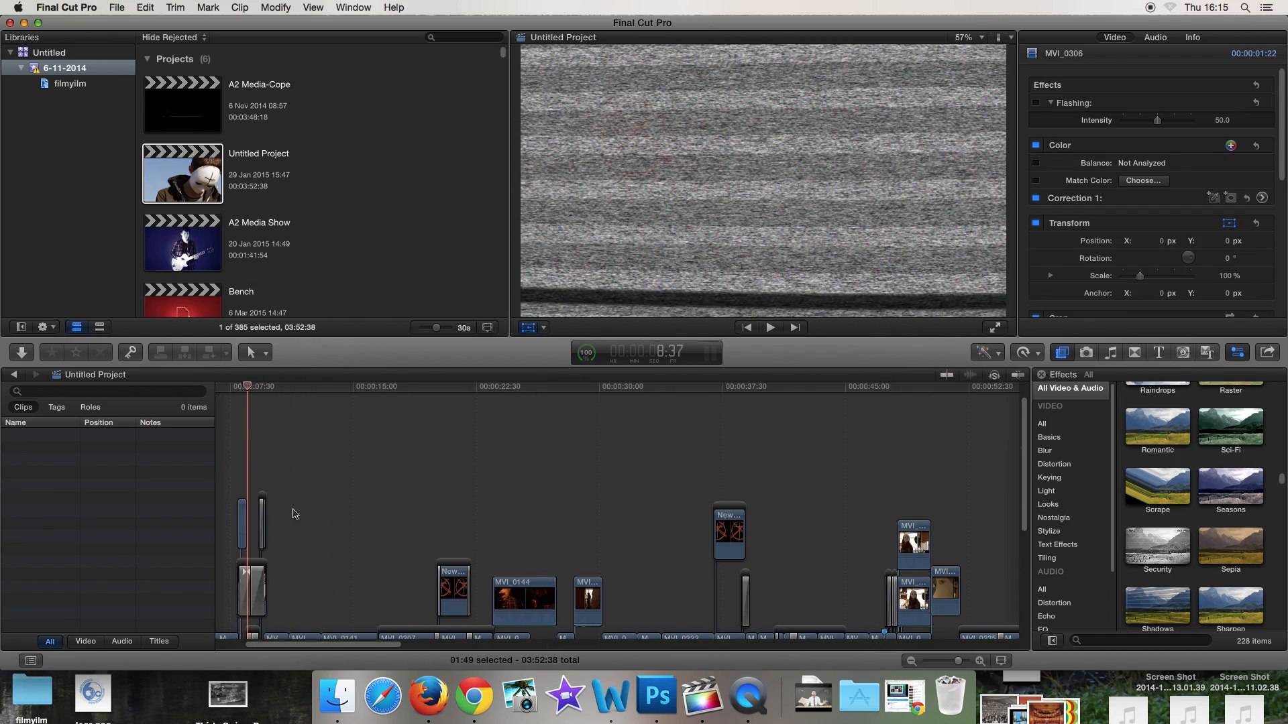
click(258, 578)
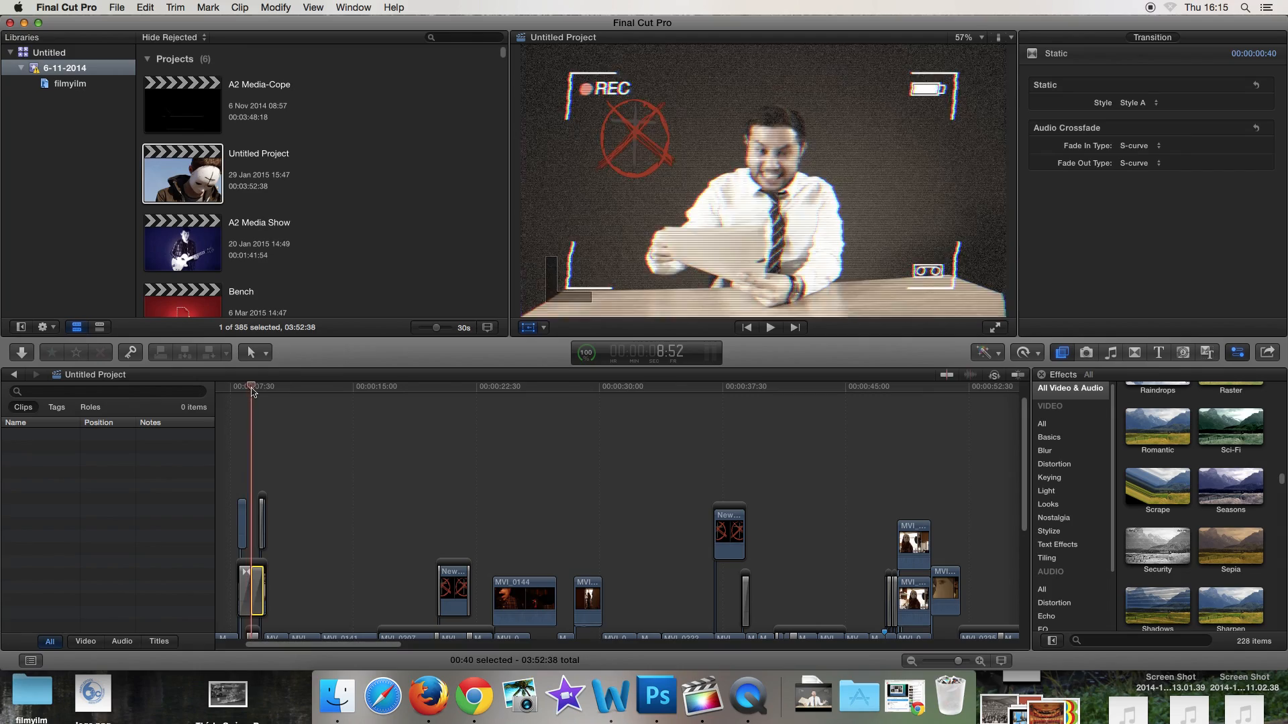
Play the project from its start and preview the opening layered clips up to about 20 seconds.
drag(259, 392, 213, 393)
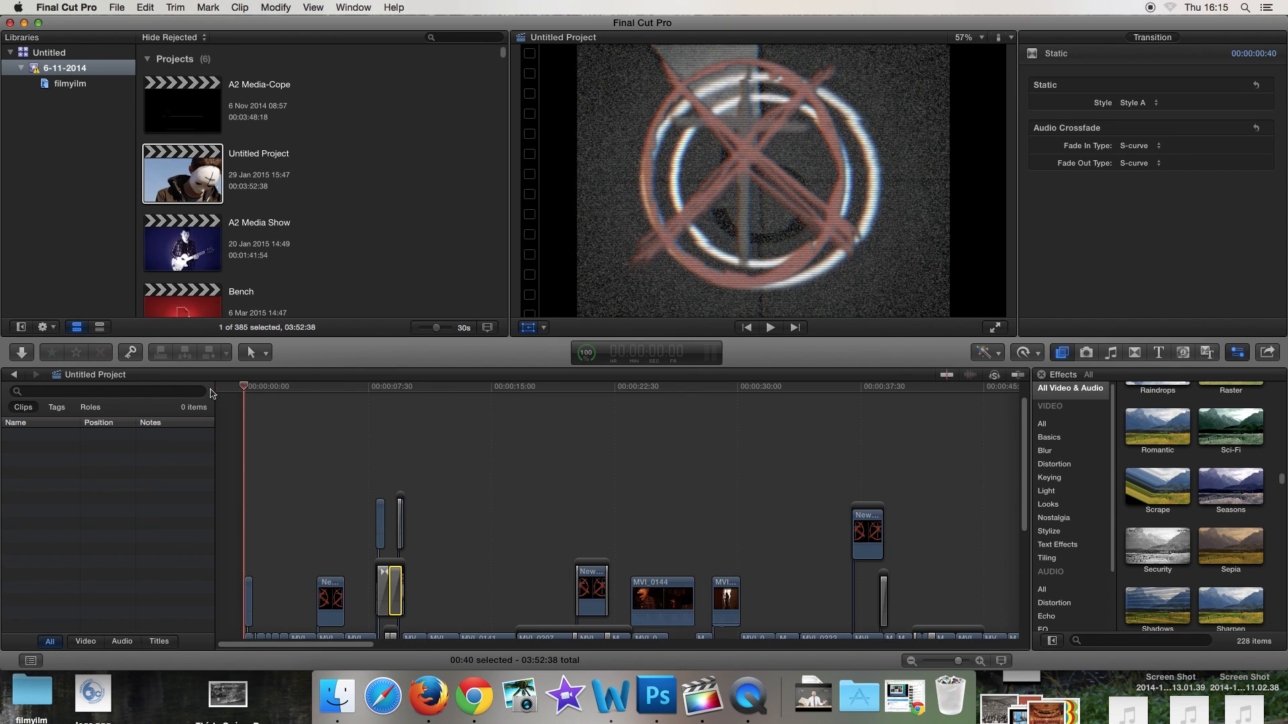
key(space)
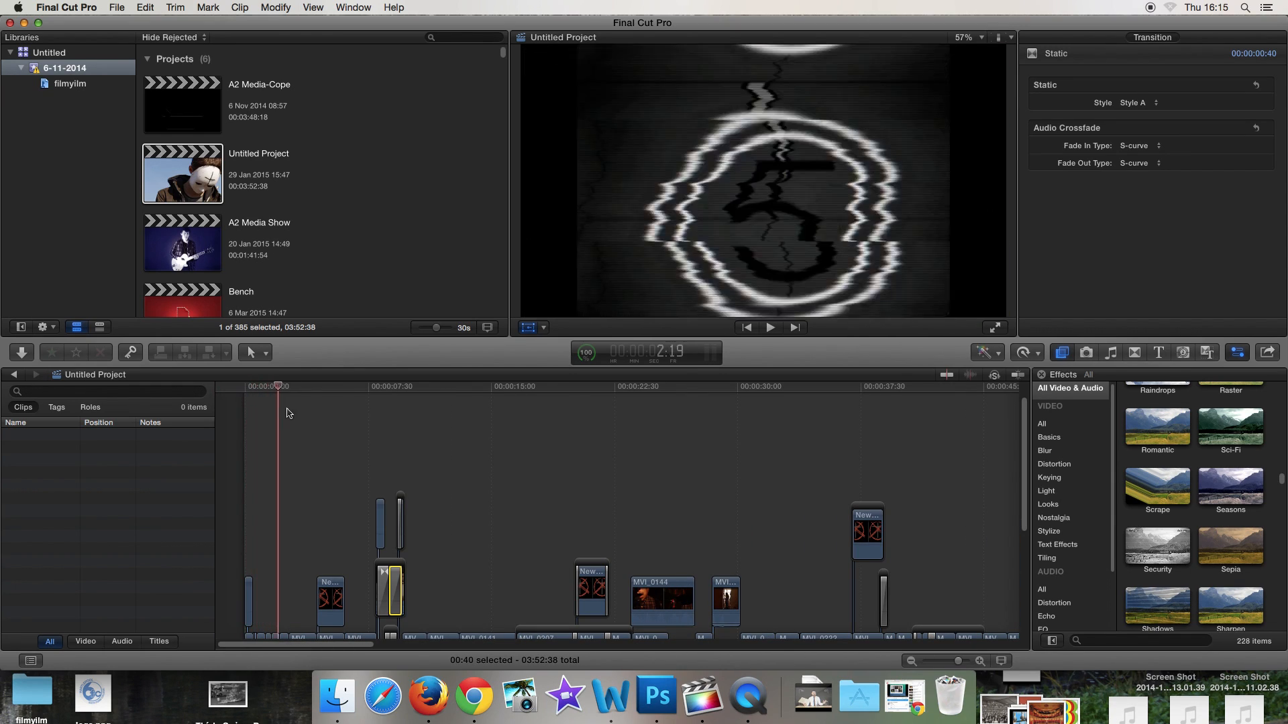
scroll(344, 435, down, 5)
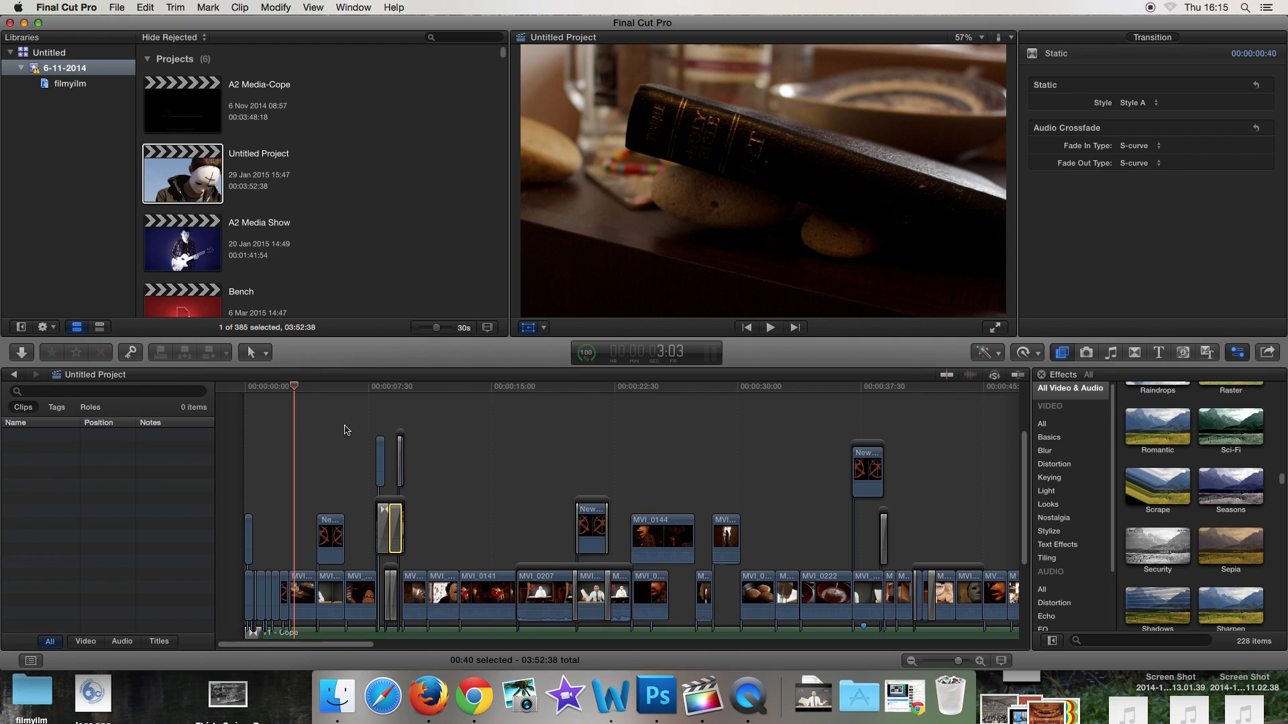
scroll(347, 442, down, 2)
drag(295, 392, 584, 422)
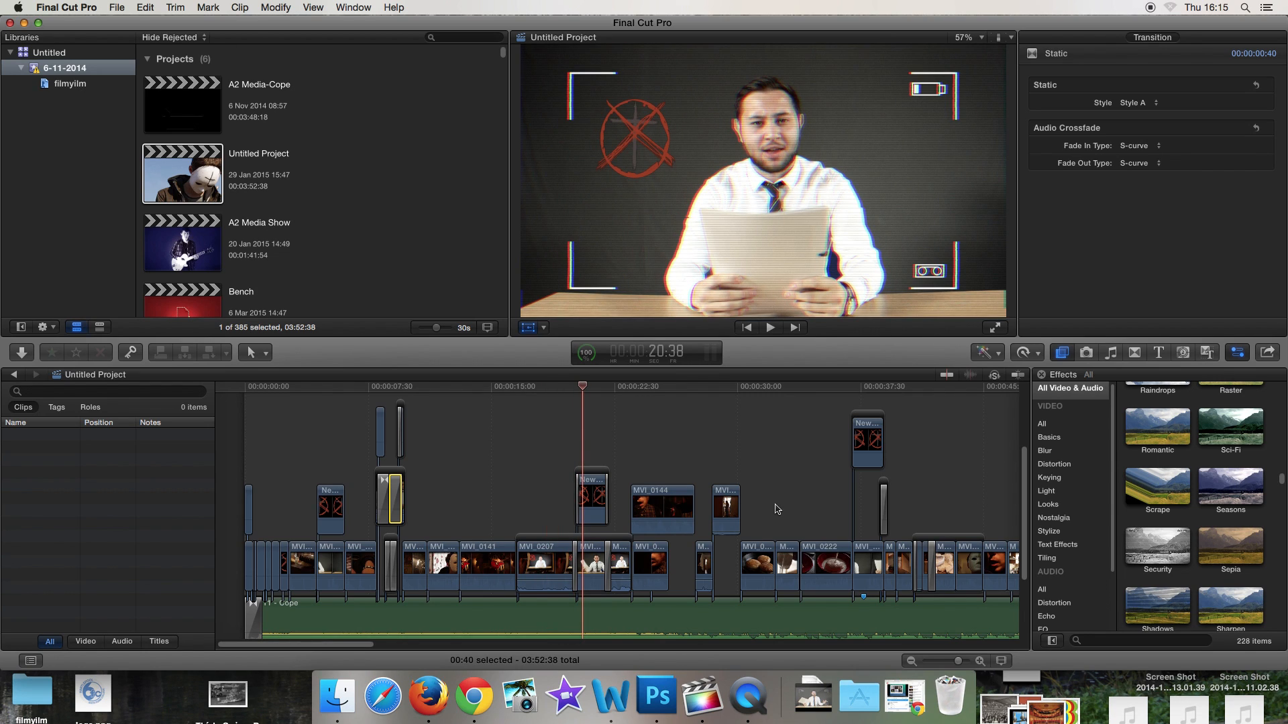
Examine the settings of MVI_0222 at about 35 seconds and MVI_0144 at about 23 seconds, and close the viewer's on-screen transform controls.
drag(583, 387, 823, 389)
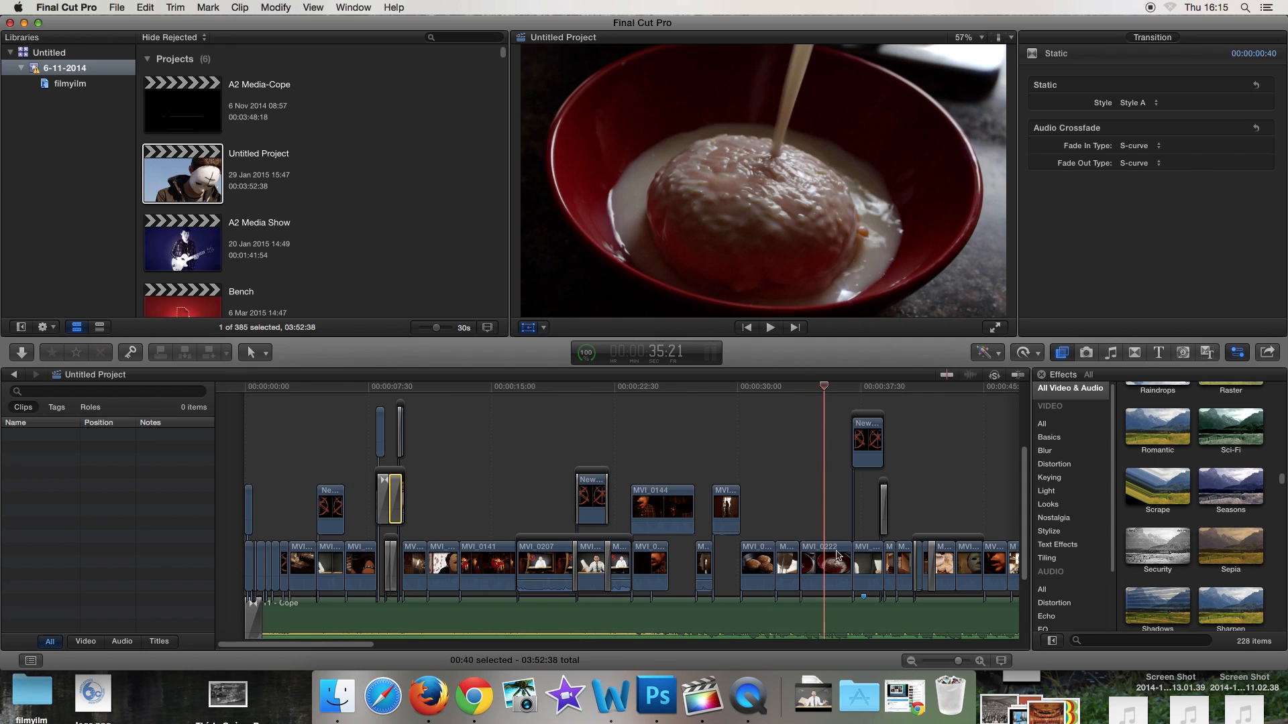
click(841, 570)
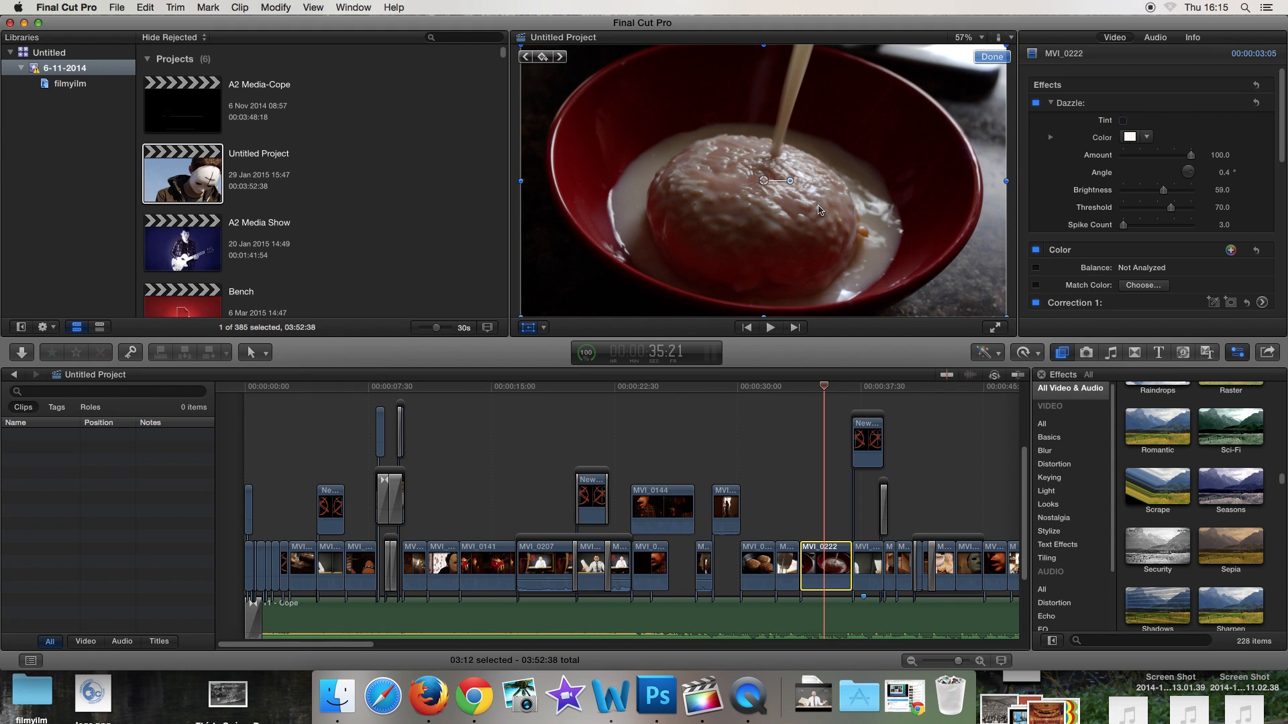
drag(824, 389, 632, 425)
drag(654, 487, 655, 492)
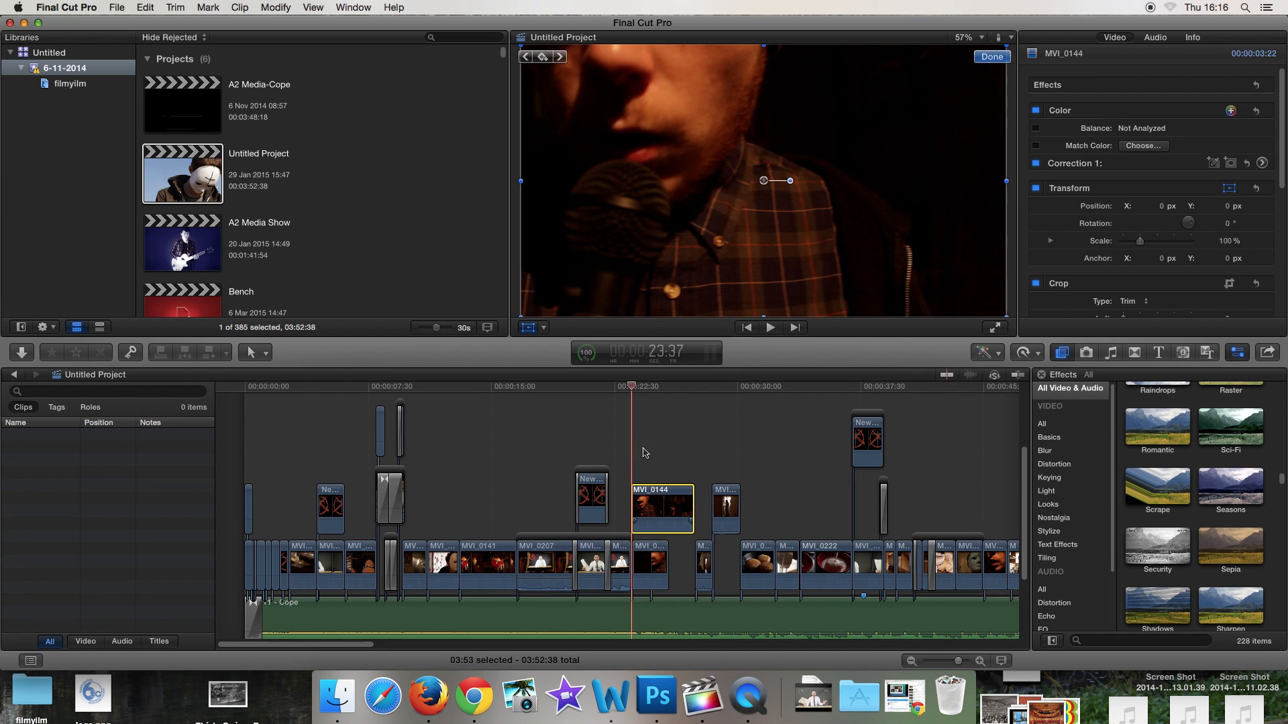
mouse_move(635, 385)
mouse_down()
mouse_move(649, 388)
mouse_move(633, 400)
mouse_up()
drag(632, 389, 632, 393)
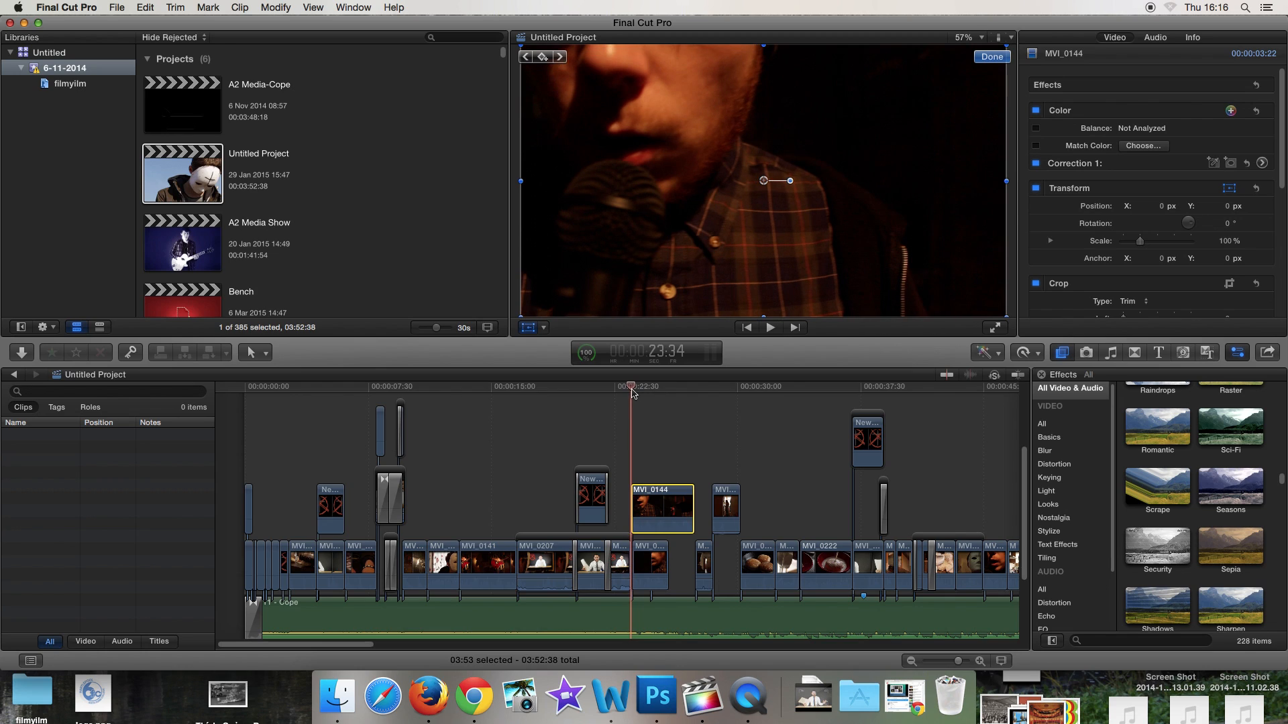
click(991, 57)
Preview the verse section from about 31 seconds to 1:12, pausing at the overlay transitions near 47 seconds.
drag(629, 391, 770, 396)
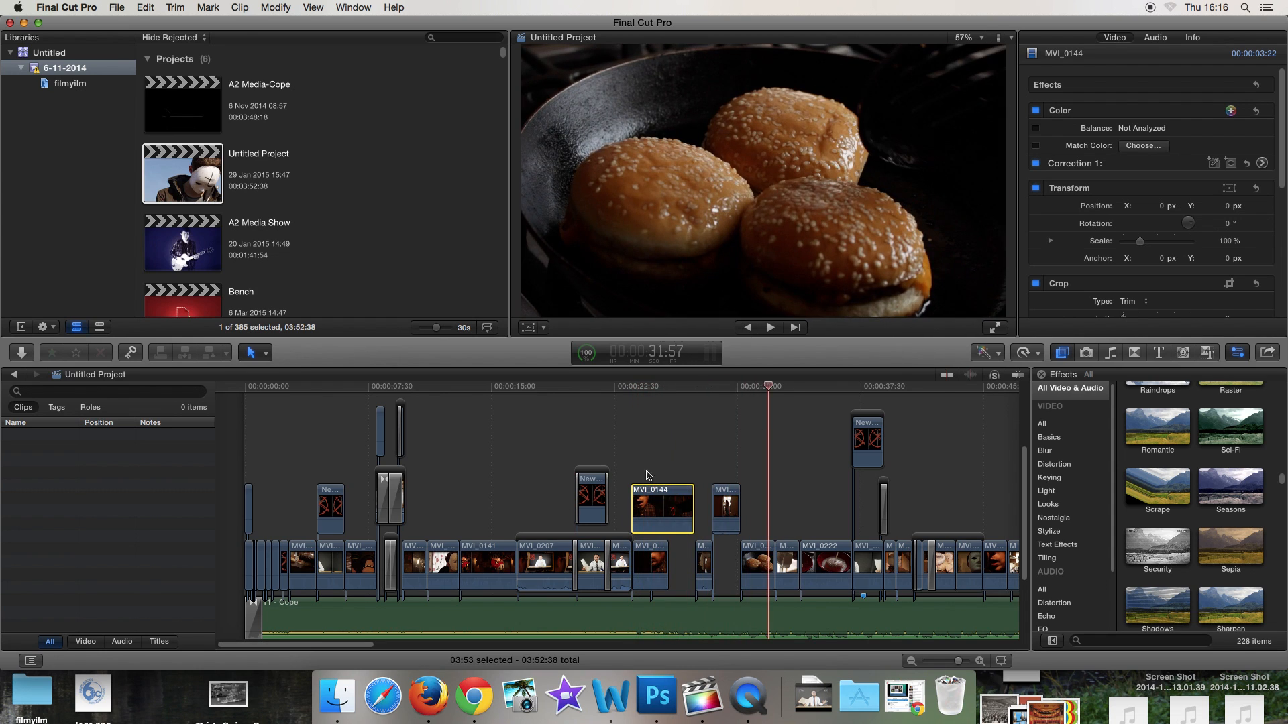
drag(341, 648, 429, 648)
drag(330, 389, 575, 448)
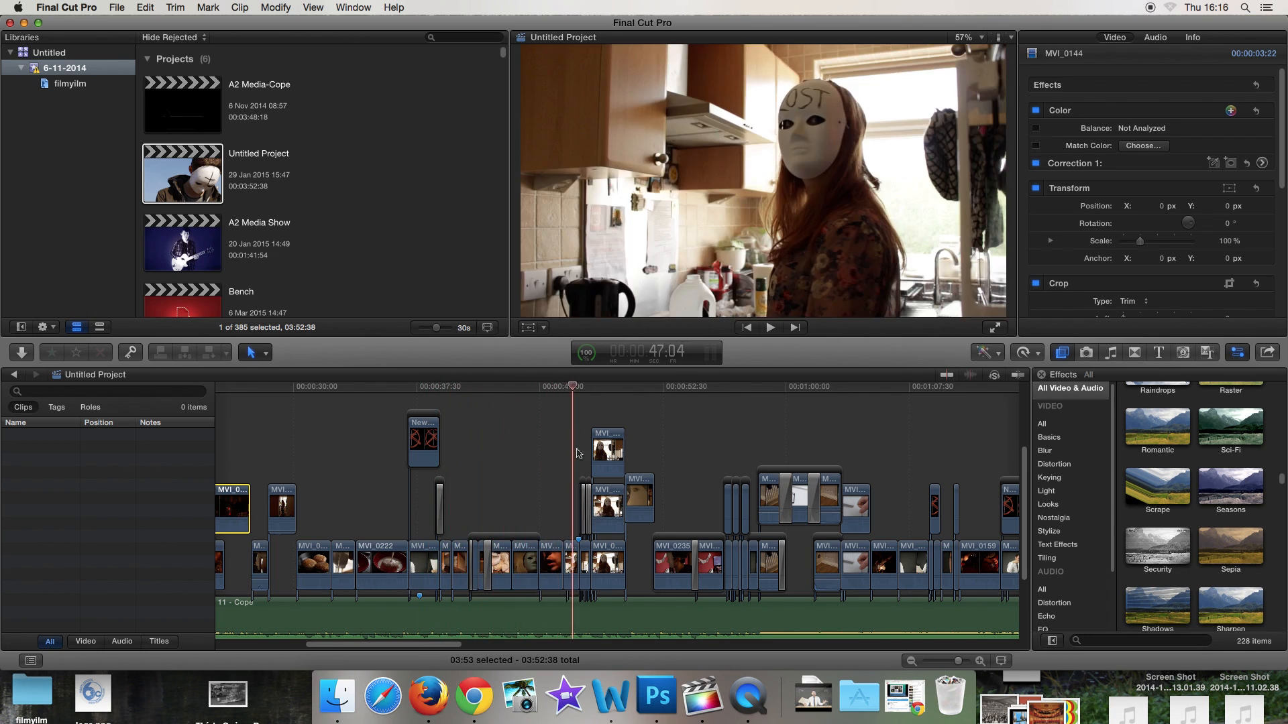
drag(574, 387, 586, 393)
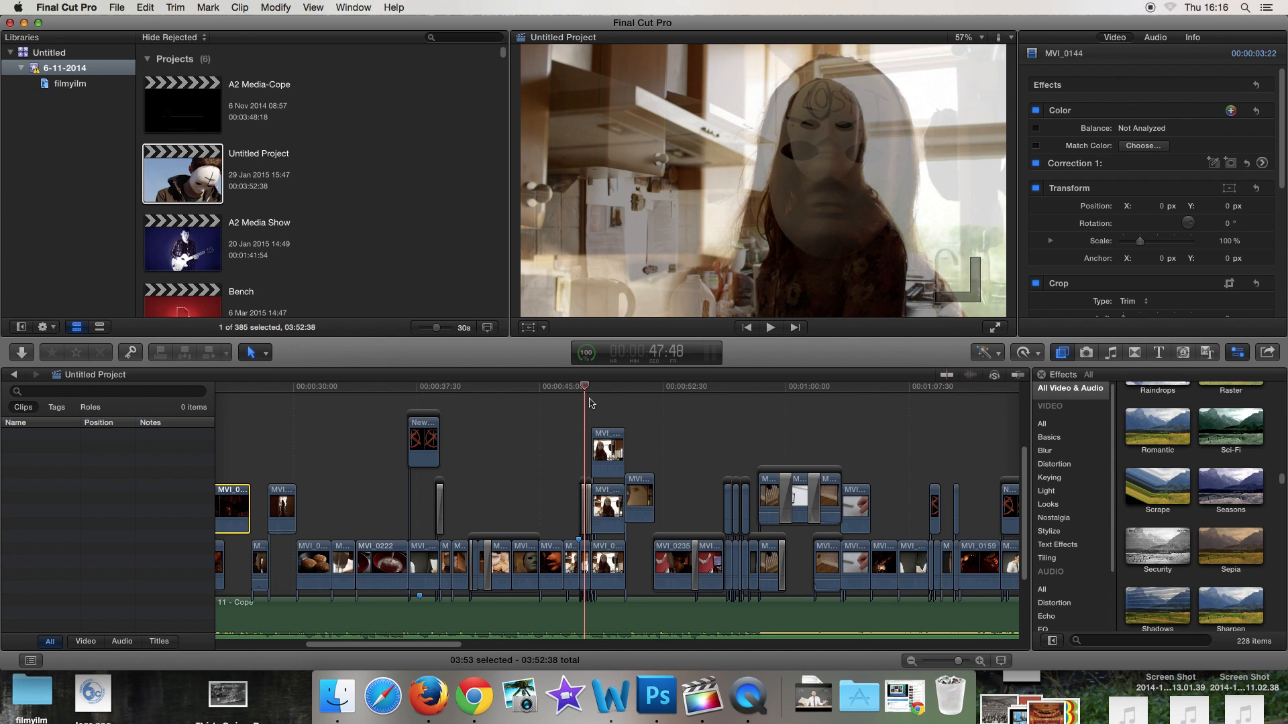
drag(584, 388, 993, 428)
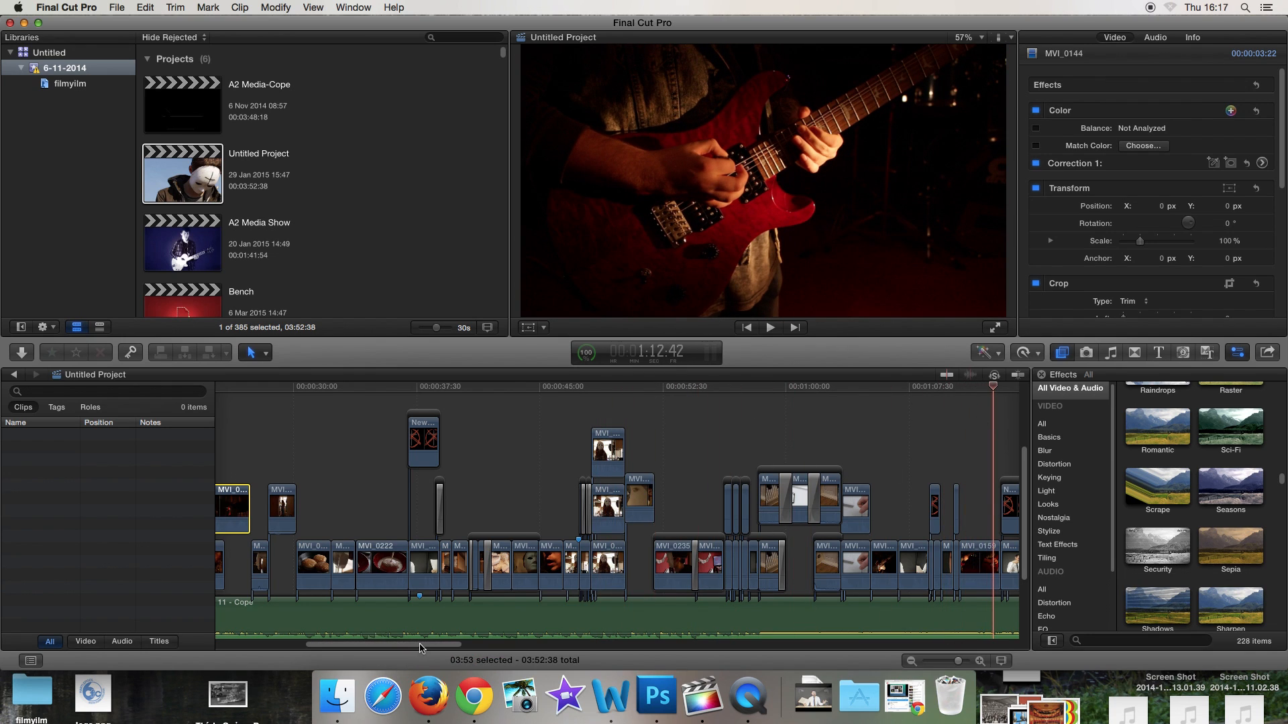
Preview the layered clips and transitions between about 1:37 and 1:53.
drag(421, 646, 560, 646)
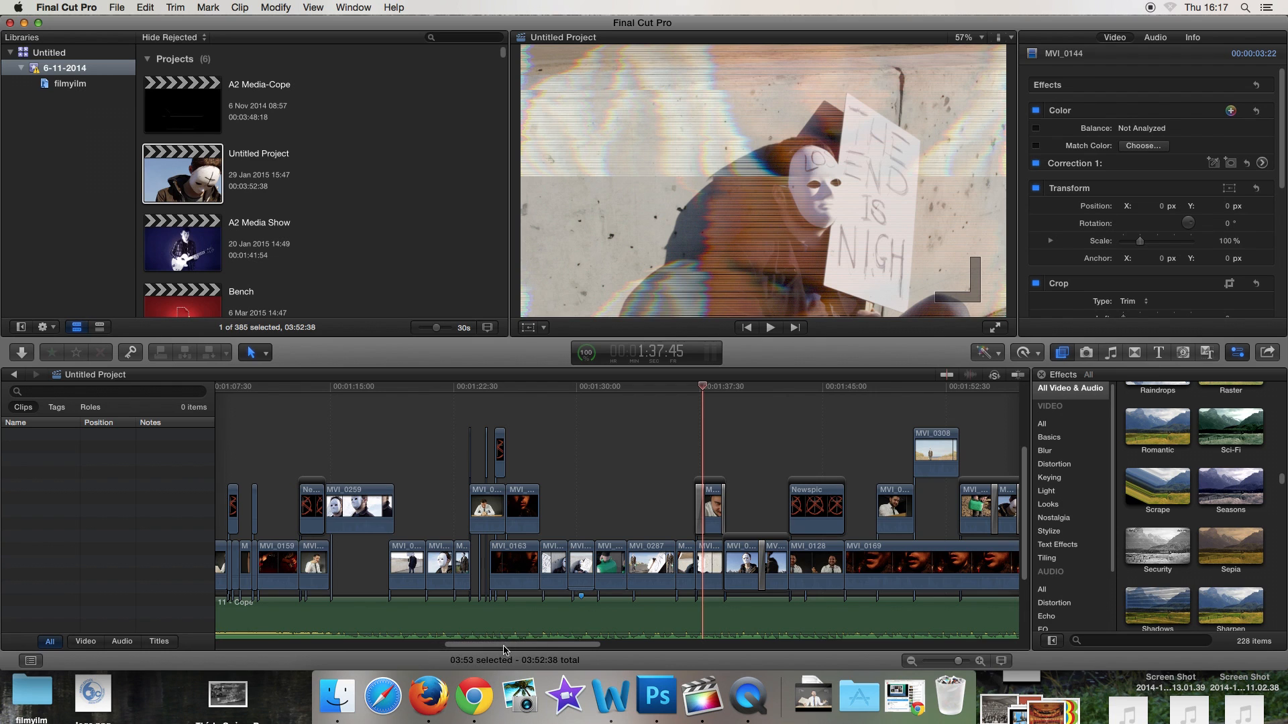
drag(516, 648, 571, 636)
drag(411, 389, 662, 423)
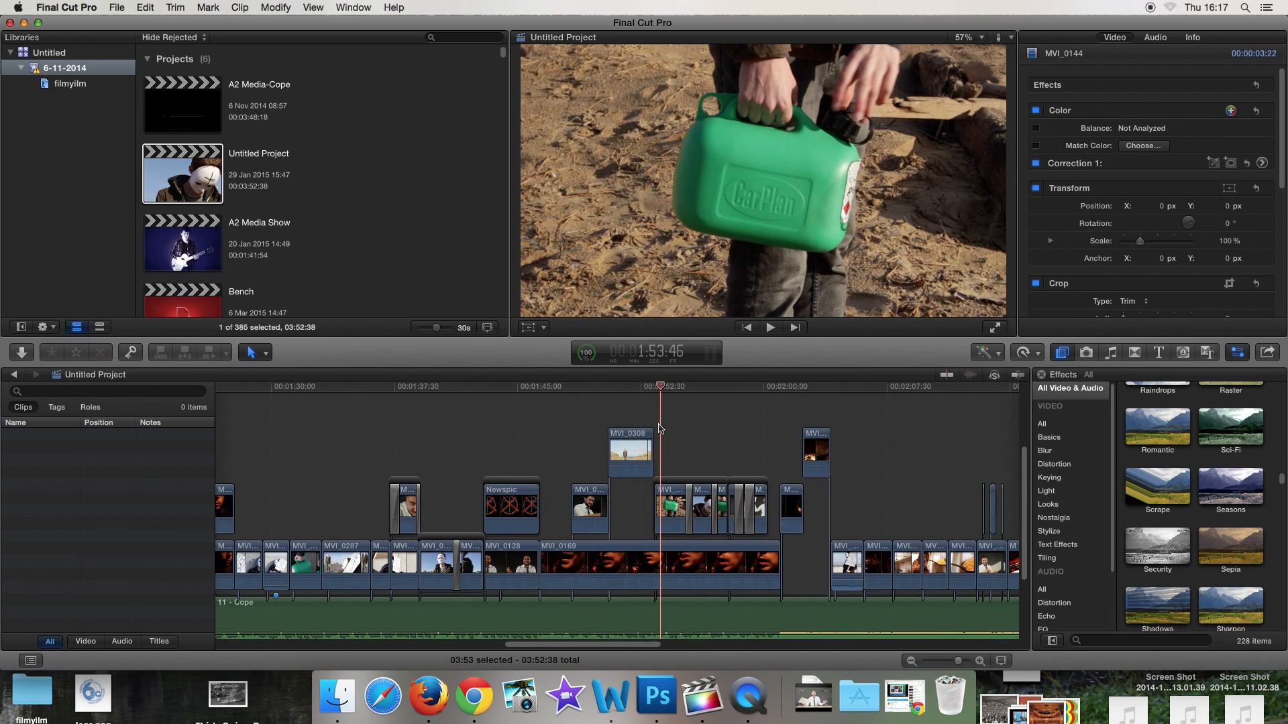
Preview the overlay clip of the man in the white shirt at about 1:49 and the MVI_0308 clip at about 1:51.
drag(587, 646, 588, 634)
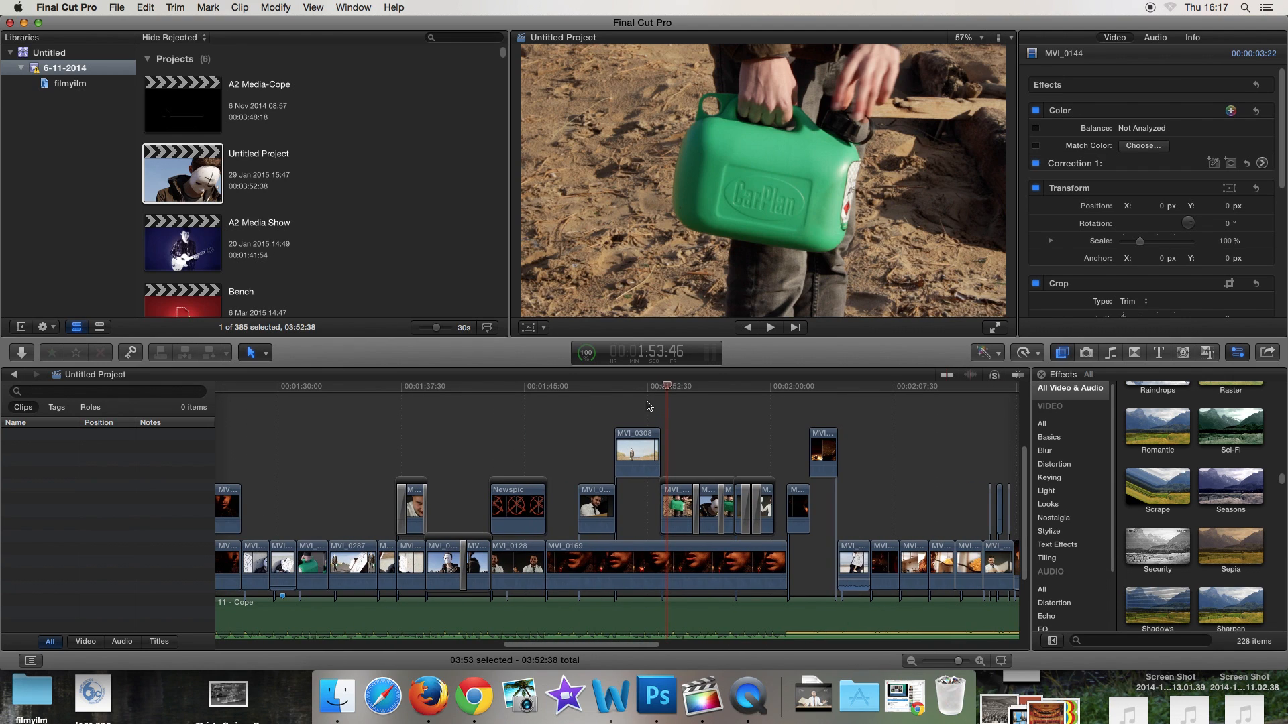
drag(668, 389, 603, 407)
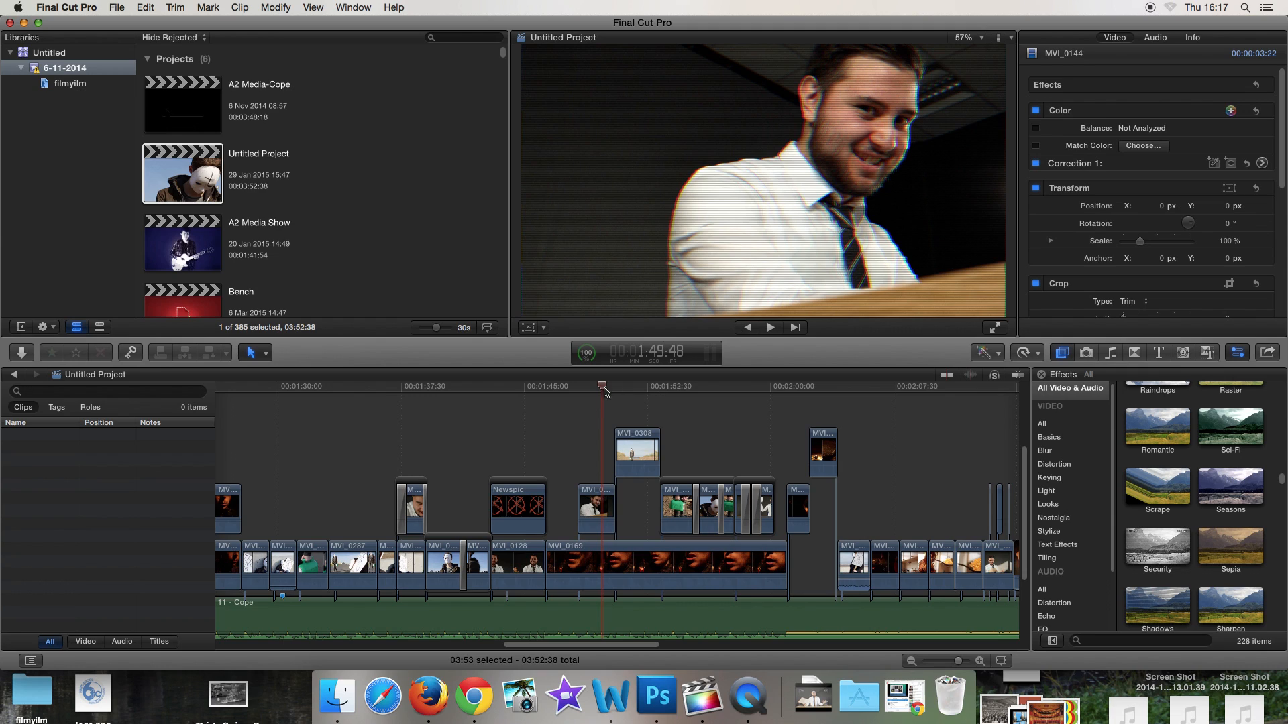
drag(601, 391, 599, 392)
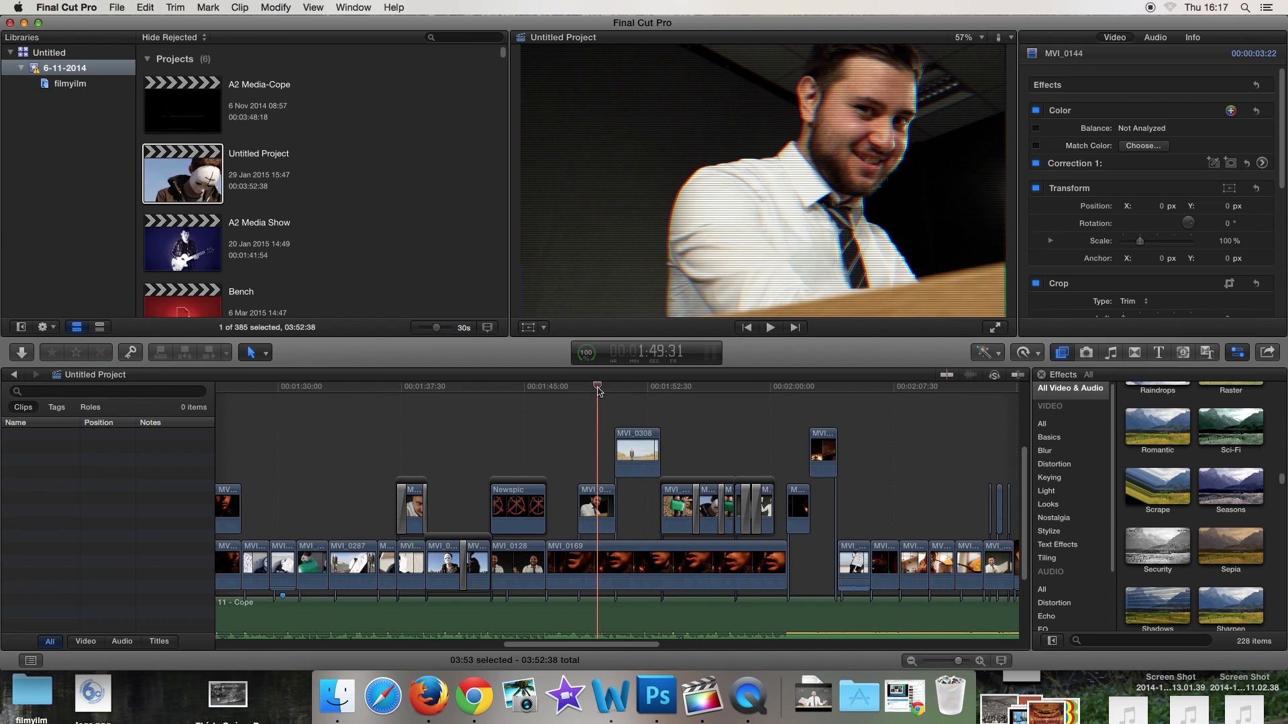
drag(636, 648, 661, 645)
drag(448, 392, 477, 399)
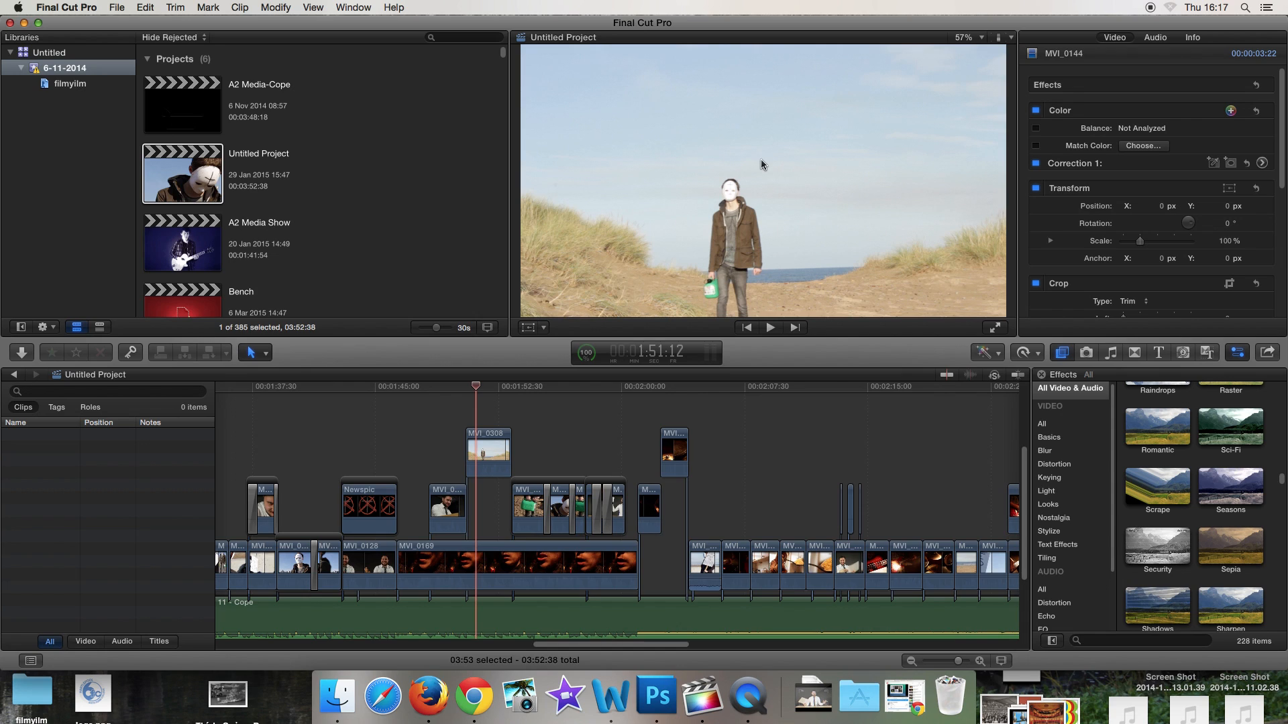
Preview the timeline from about 1:51 through to the heavily layered section at about 3:12.
drag(477, 394, 825, 401)
drag(605, 645, 695, 643)
drag(374, 388, 892, 454)
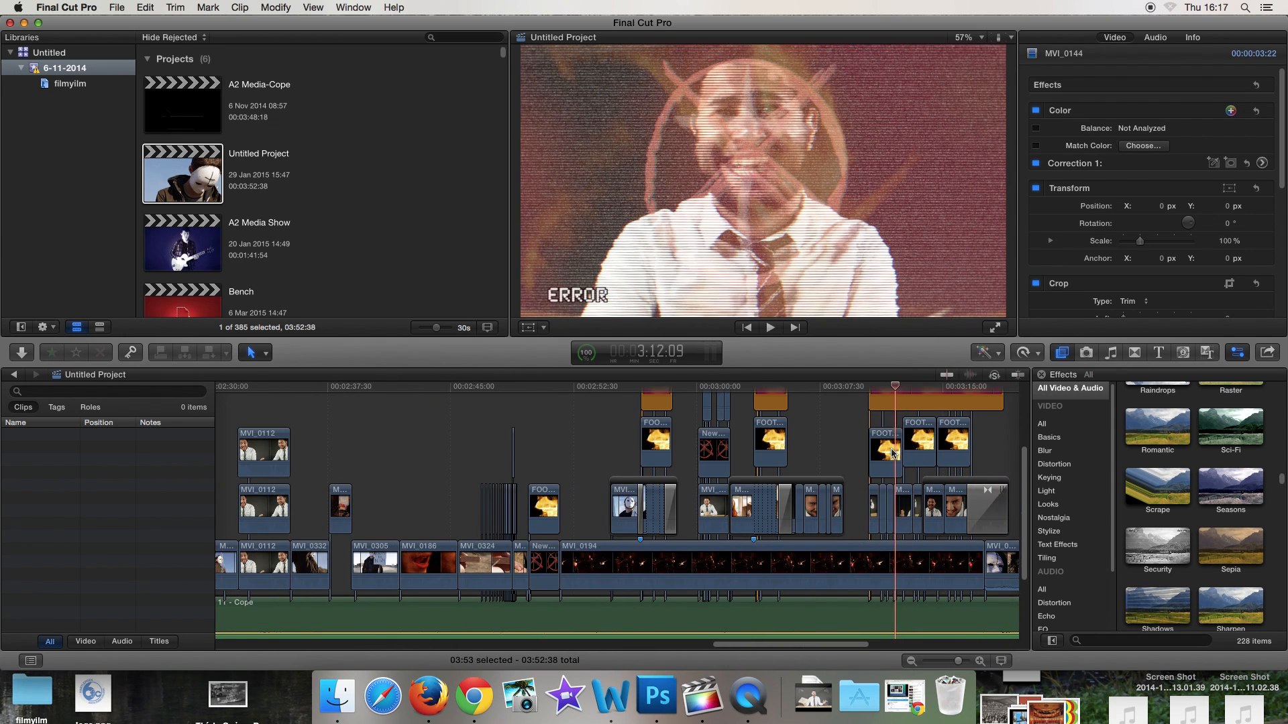
Preview the stacked Blobs generator and FOOTAGECRATE-FireScreenHit clips between about 3:12 and 3:15.
scroll(898, 470, up, 4)
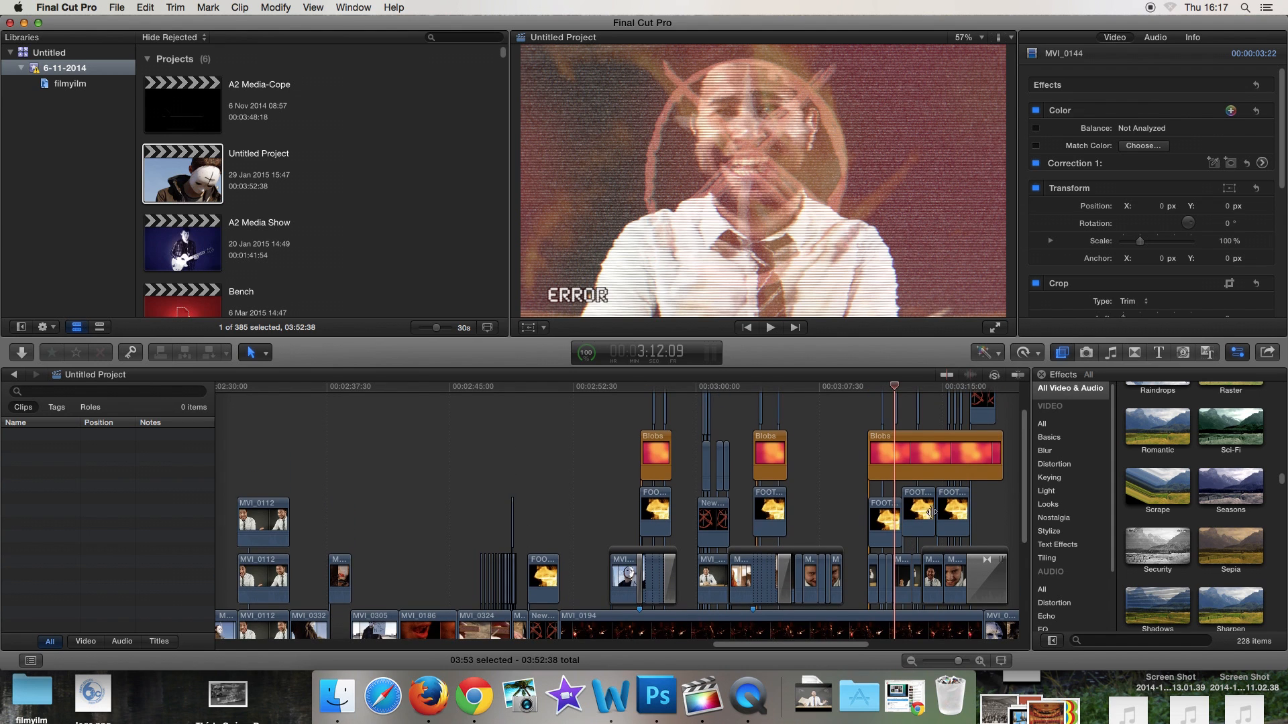
drag(894, 389, 916, 398)
key(space)
scroll(941, 415, up, 2)
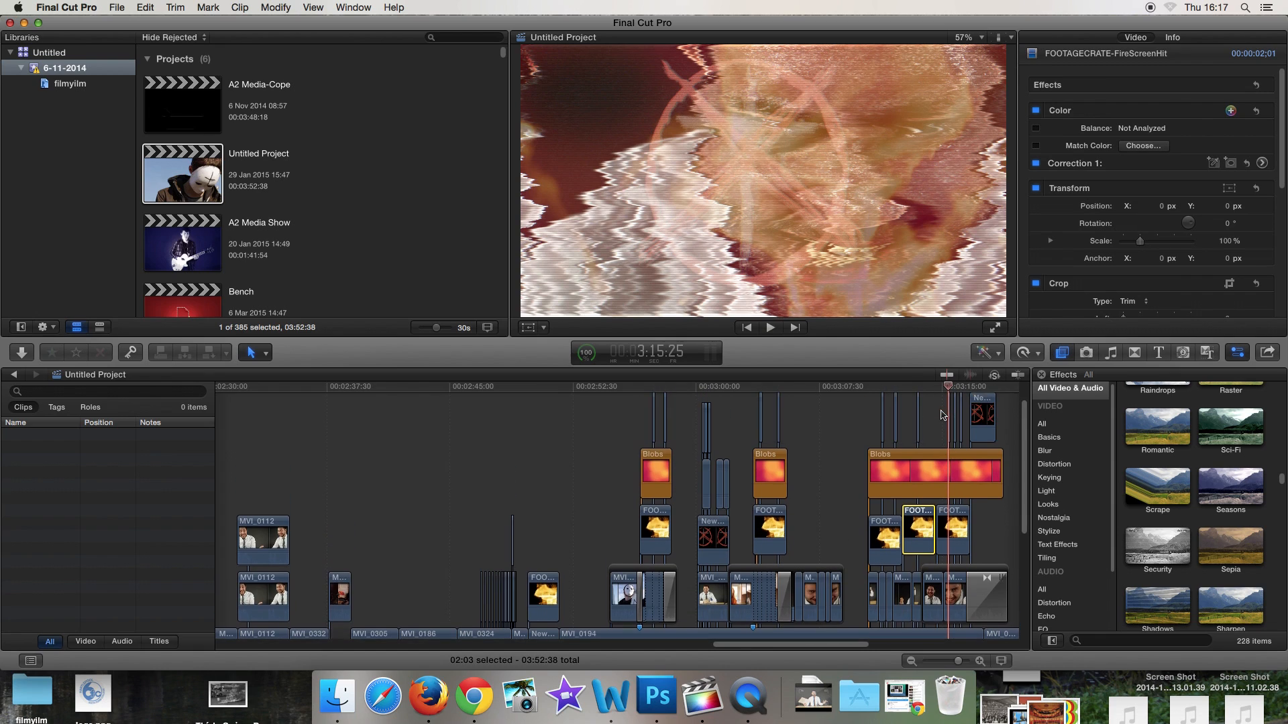
Examine the Aura and Bad TV effect settings of MVI_0128 at about 3:14, and preview the distorted footage back to about 3:12.
scroll(941, 415, up, 2)
drag(949, 390, 927, 422)
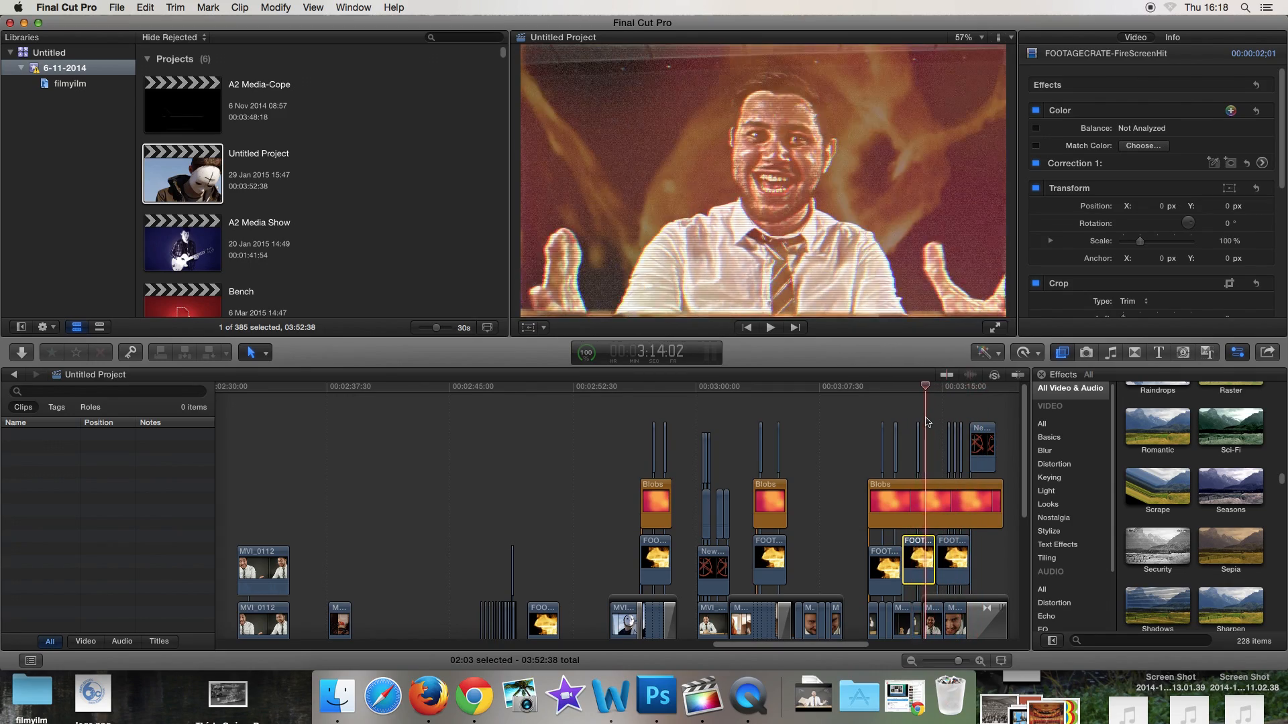
click(936, 627)
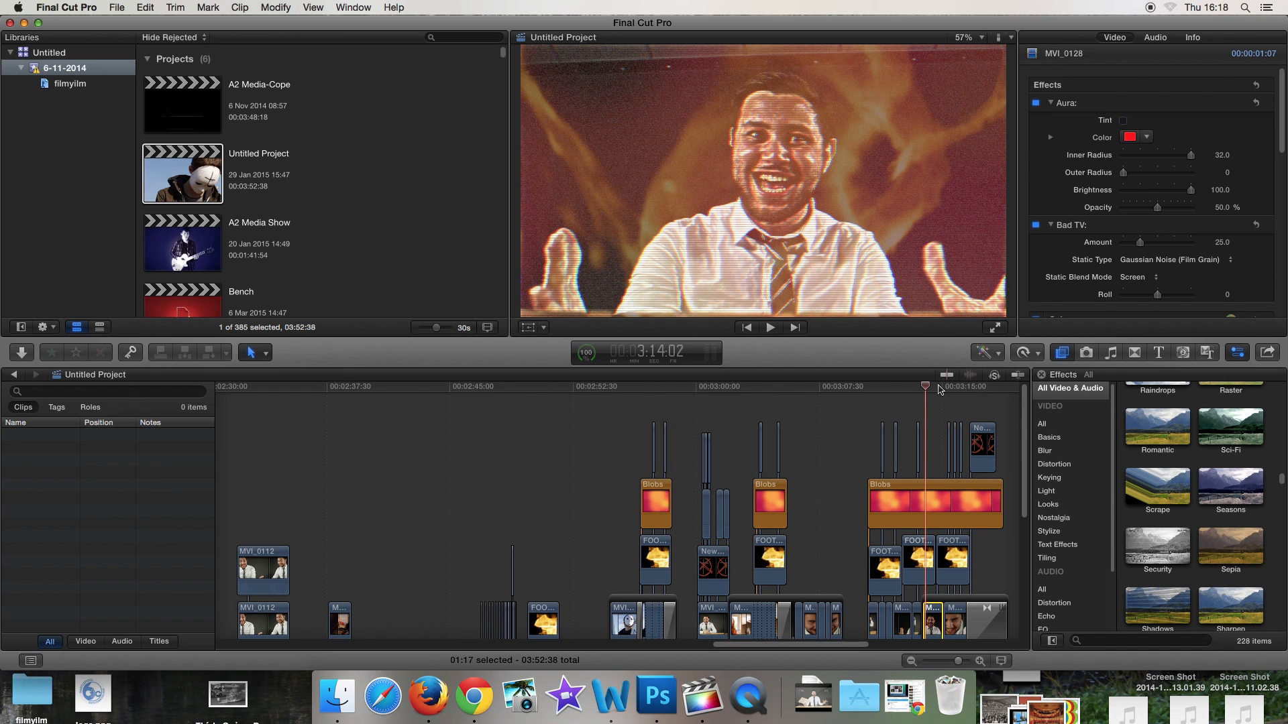
drag(926, 393, 902, 414)
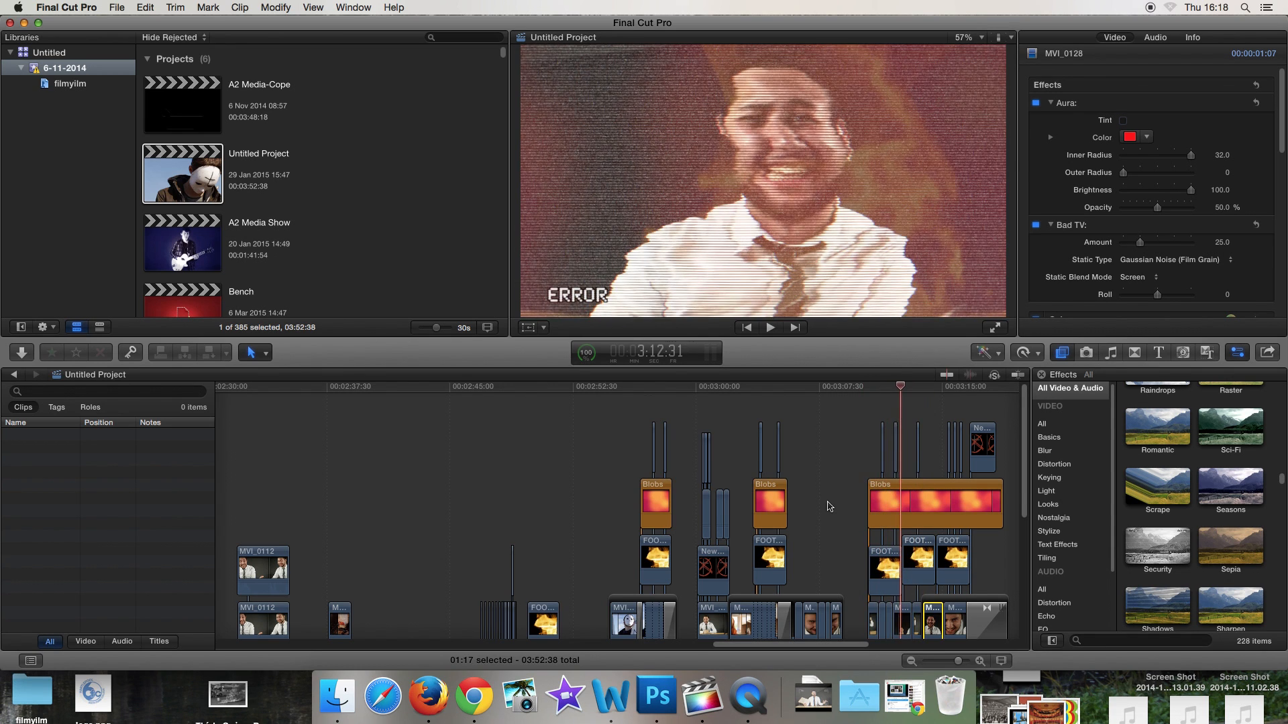
Examine the Aura and Bad TV effect settings of MVI_0124, and preview its distorted close-up at about 3:15.
scroll(830, 506, down, 3)
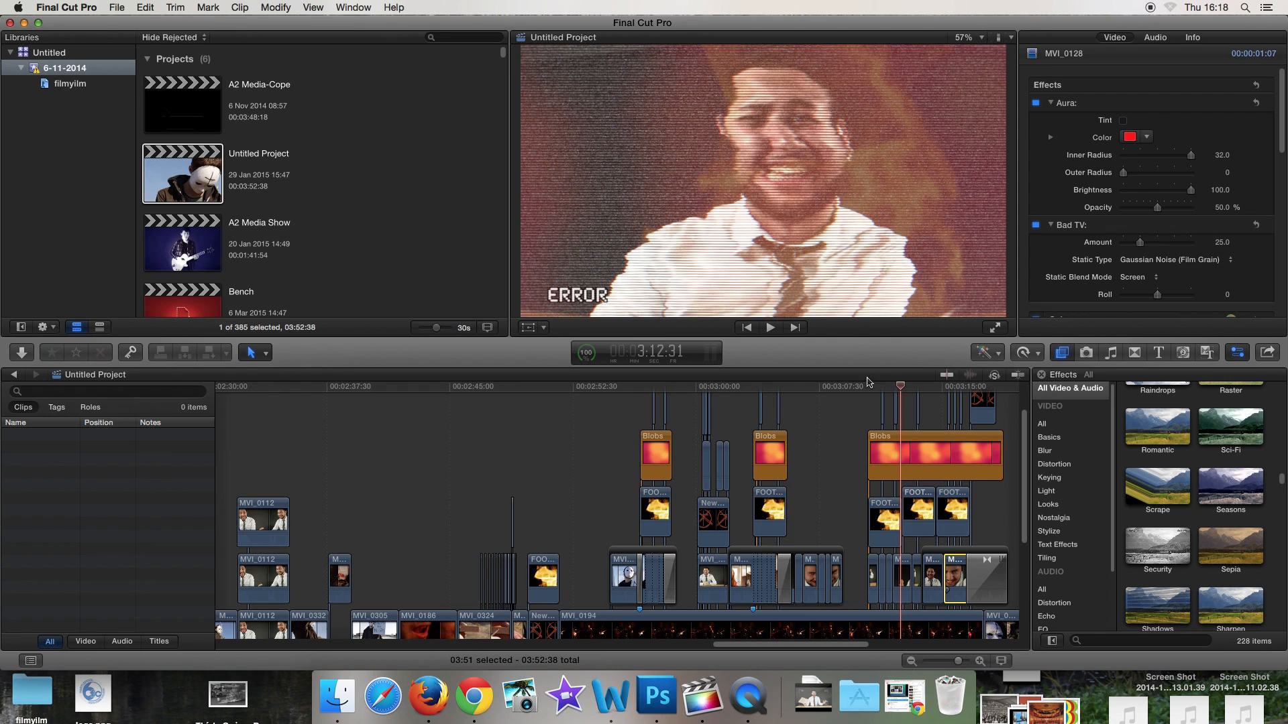
drag(902, 389, 943, 396)
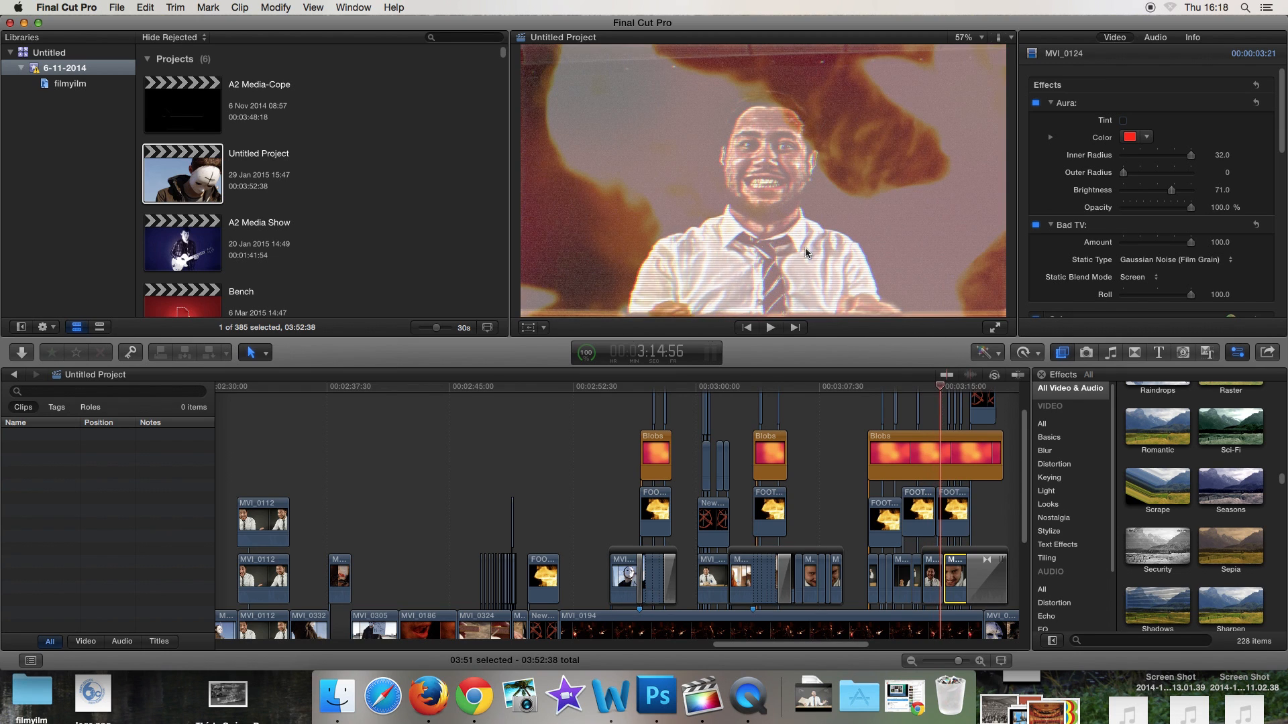
drag(943, 391, 955, 392)
scroll(919, 414, down, 1)
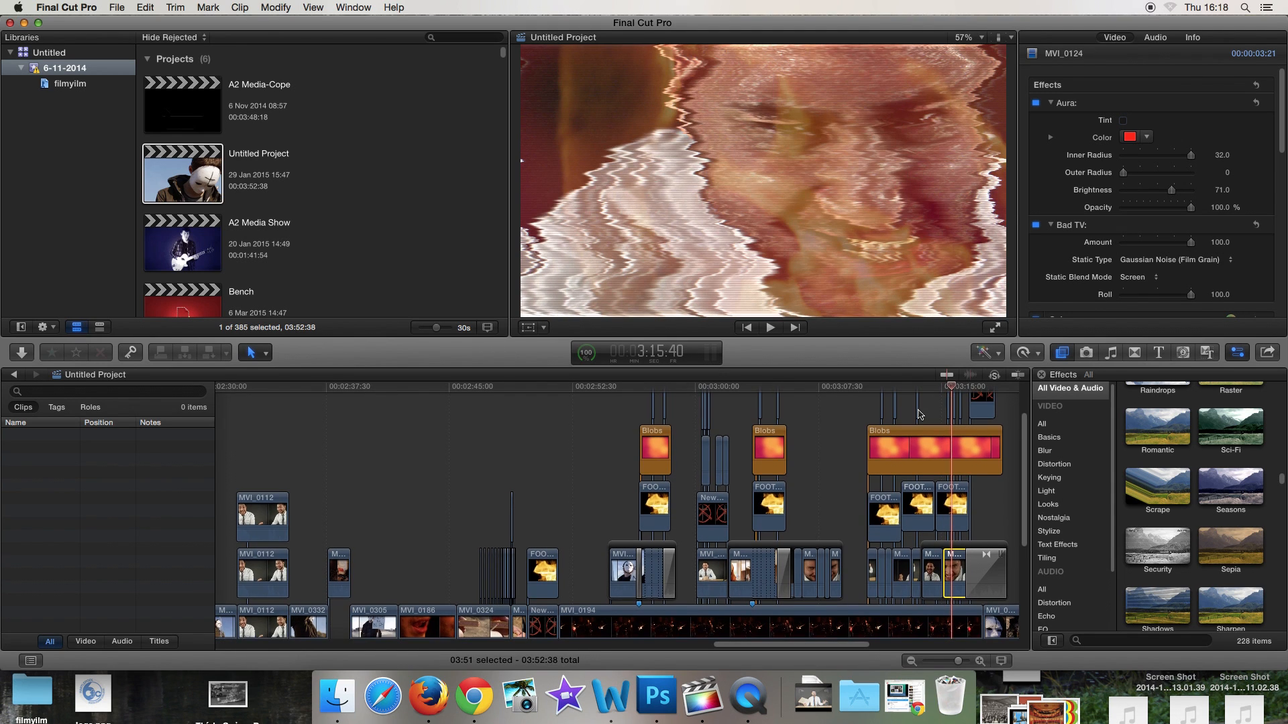
Preview the ending of the music video up to the masked band shot at about 3:38.
drag(792, 649, 915, 641)
drag(332, 386, 633, 436)
drag(631, 388, 710, 425)
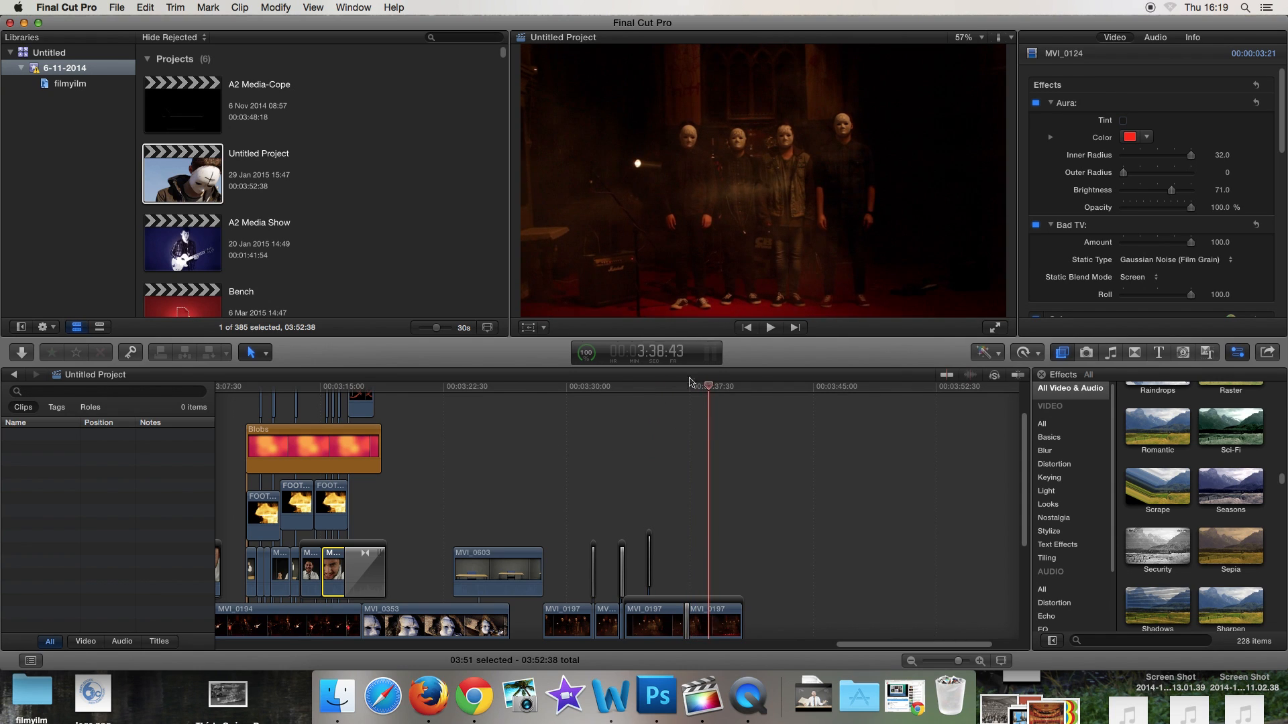